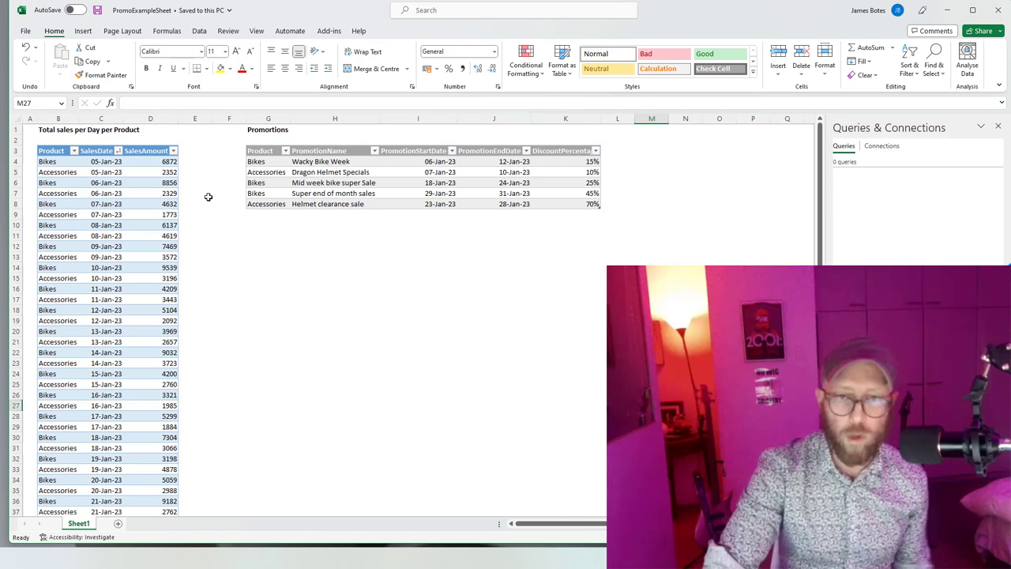
# Step: Look over the daily sales table's products, rows and sales amounts
pyautogui.click(59, 150)
pyautogui.moveTo(90, 156); pyautogui.dragTo(130, 278)
pyautogui.click(106, 225)
pyautogui.click(63, 162)
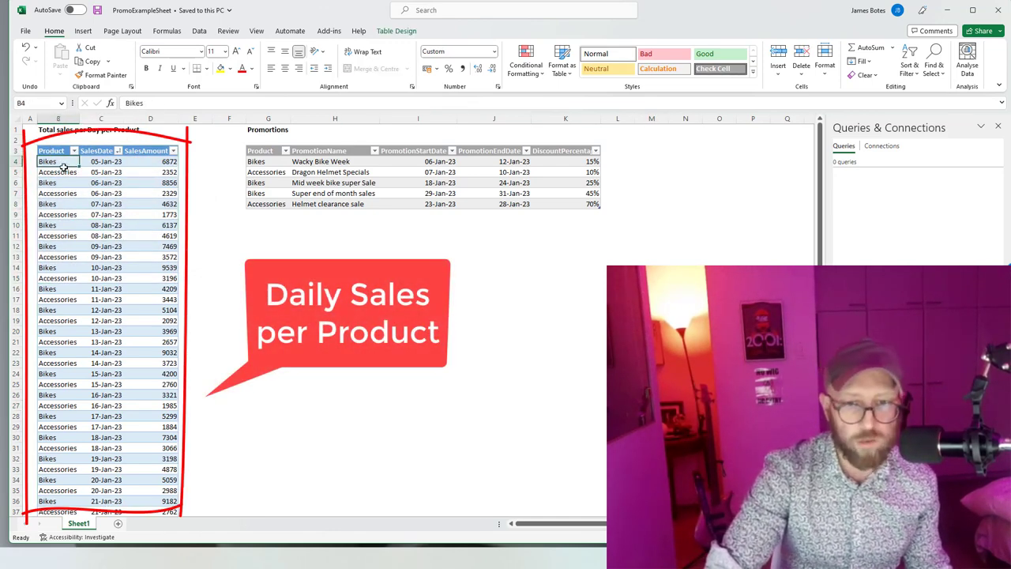
pyautogui.moveTo(158, 162); pyautogui.dragTo(154, 173)
pyautogui.click(152, 214)
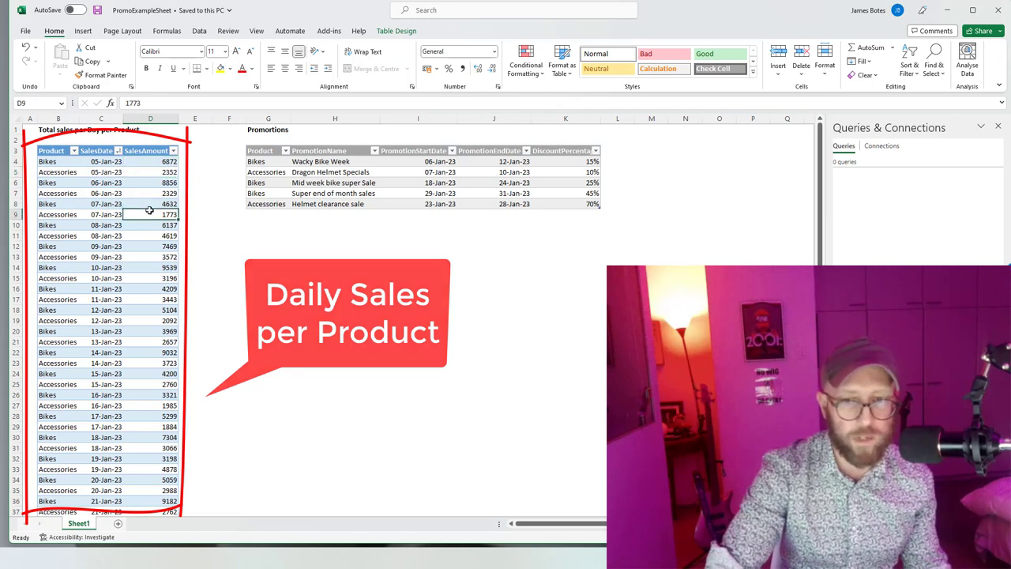
# Step: Review the Promotions table's products, promotion names, date ranges and discount percentages
pyautogui.moveTo(260, 151); pyautogui.dragTo(573, 204)
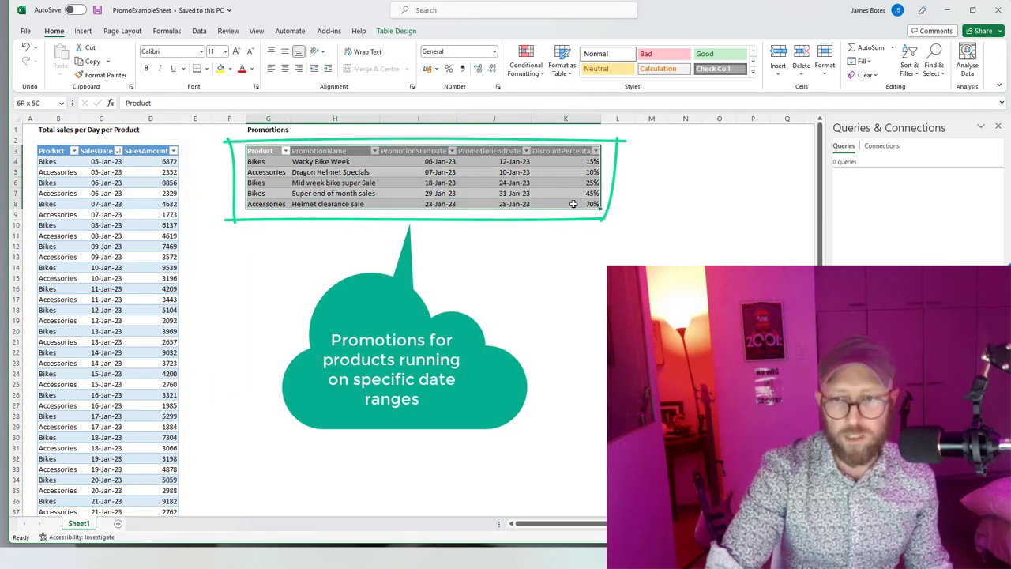
pyautogui.click(518, 279)
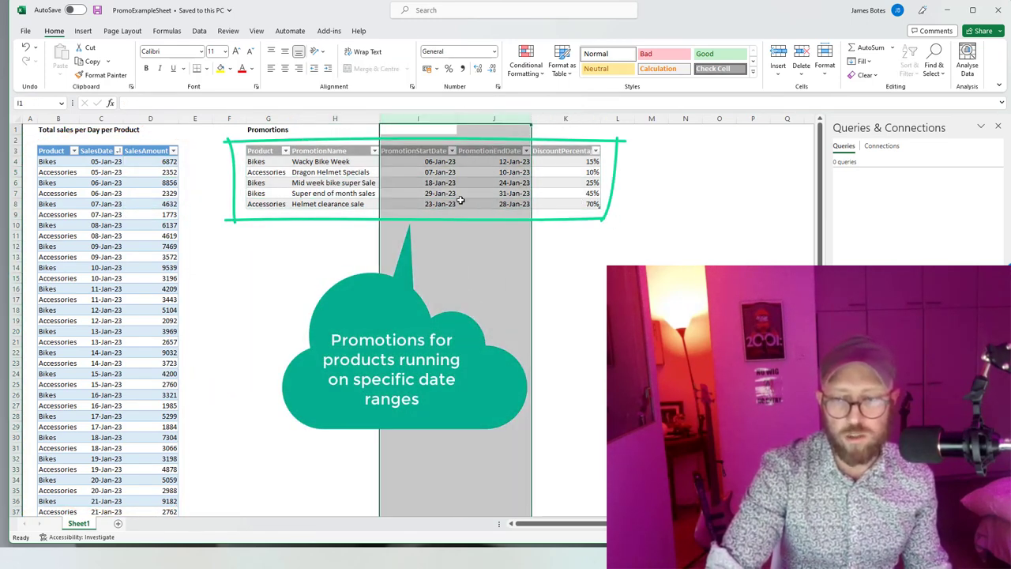
pyautogui.click(418, 225)
pyautogui.moveTo(549, 160); pyautogui.dragTo(554, 198)
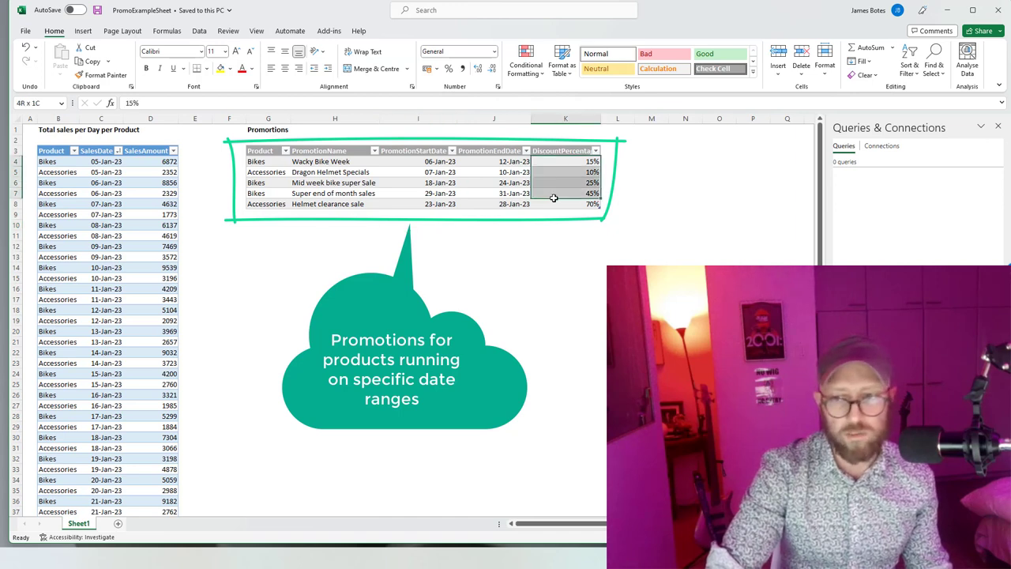
pyautogui.click(471, 210)
pyautogui.moveTo(267, 162); pyautogui.dragTo(267, 202)
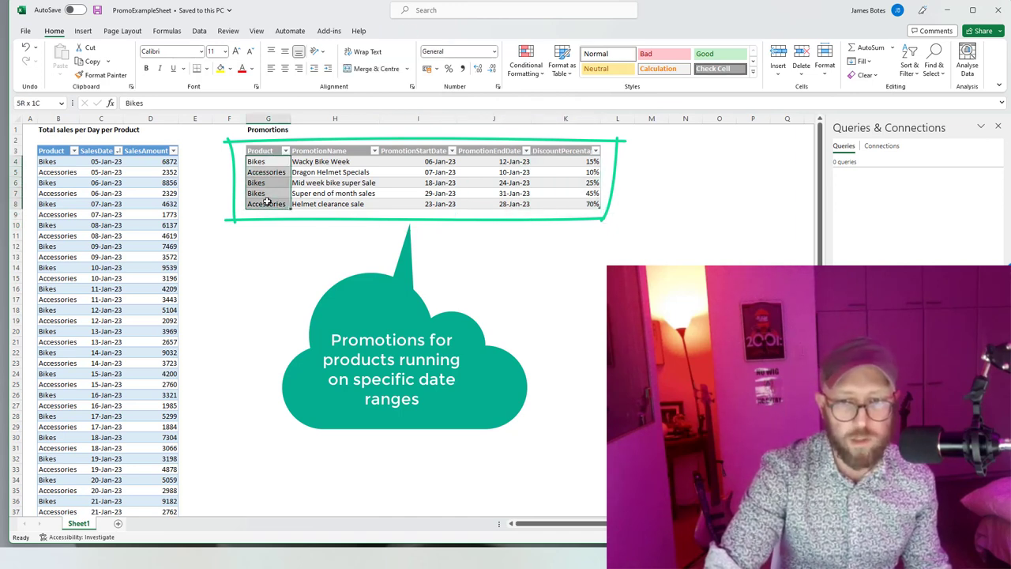
pyautogui.moveTo(334, 160); pyautogui.dragTo(333, 203)
pyautogui.click(318, 246)
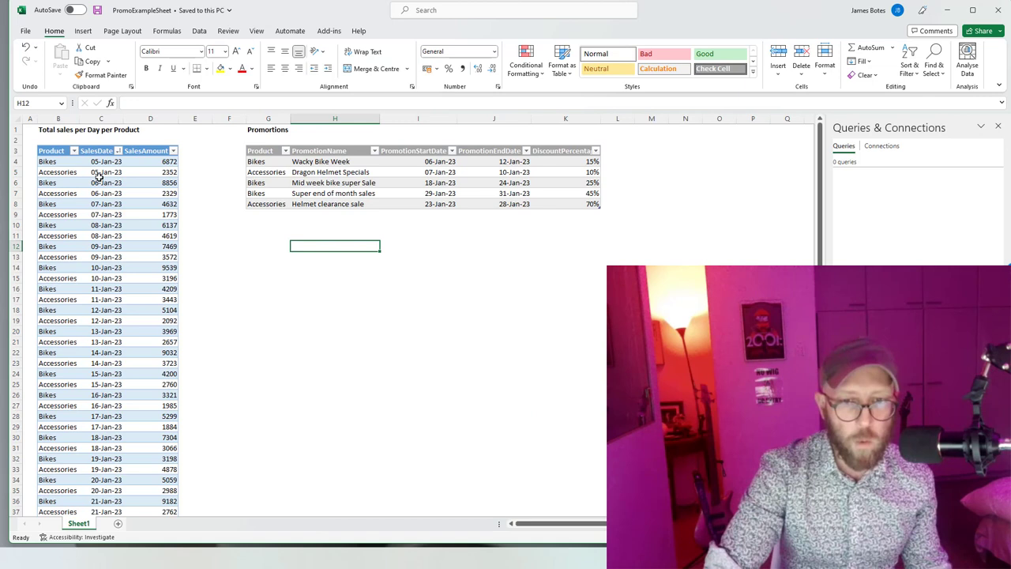
# Step: Compare sales Product and dates with the promotion products and start/end dates
pyautogui.click(65, 161)
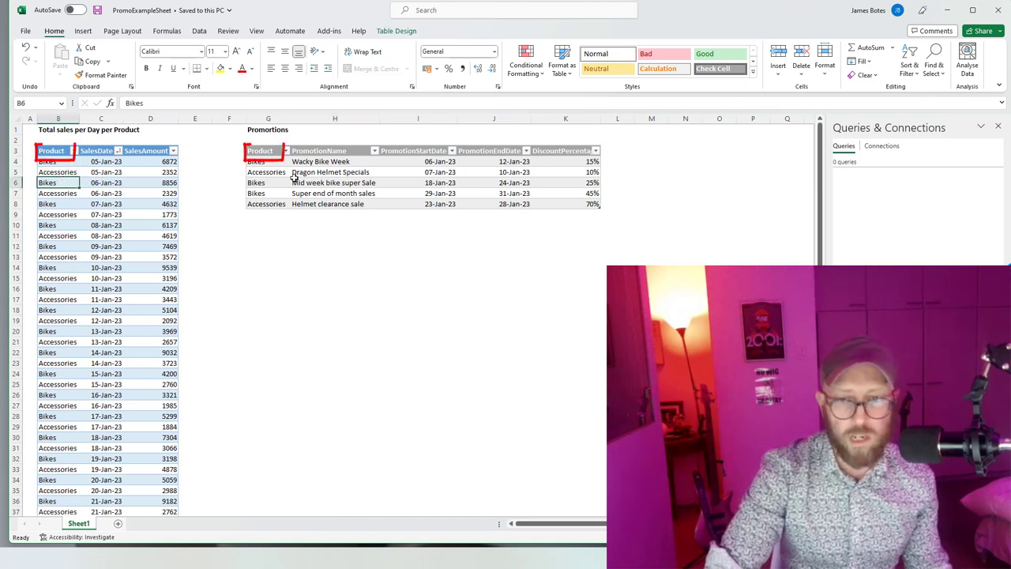
pyautogui.click(322, 174)
pyautogui.moveTo(266, 162); pyautogui.dragTo(260, 193)
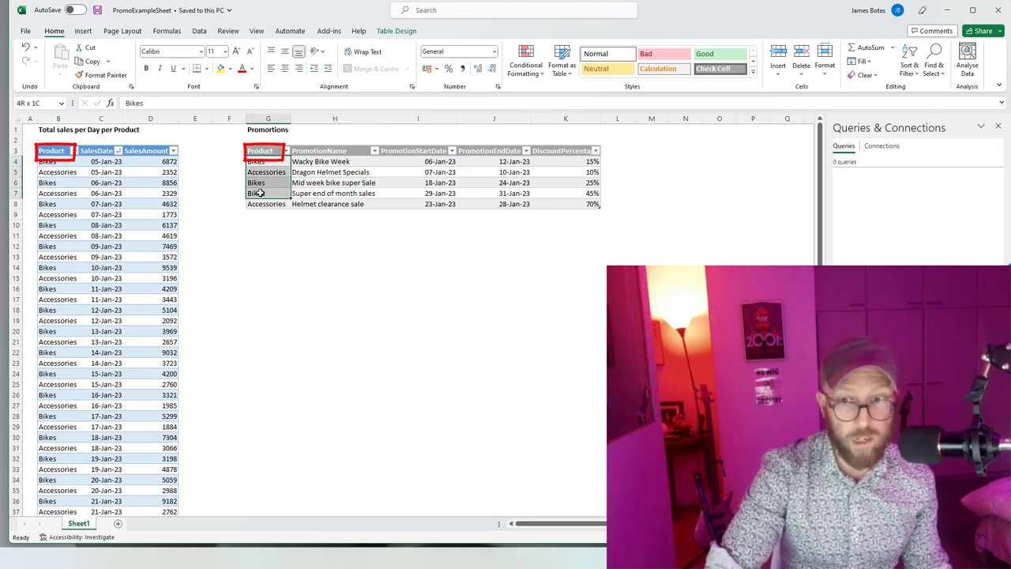
pyautogui.moveTo(429, 160); pyautogui.dragTo(517, 204)
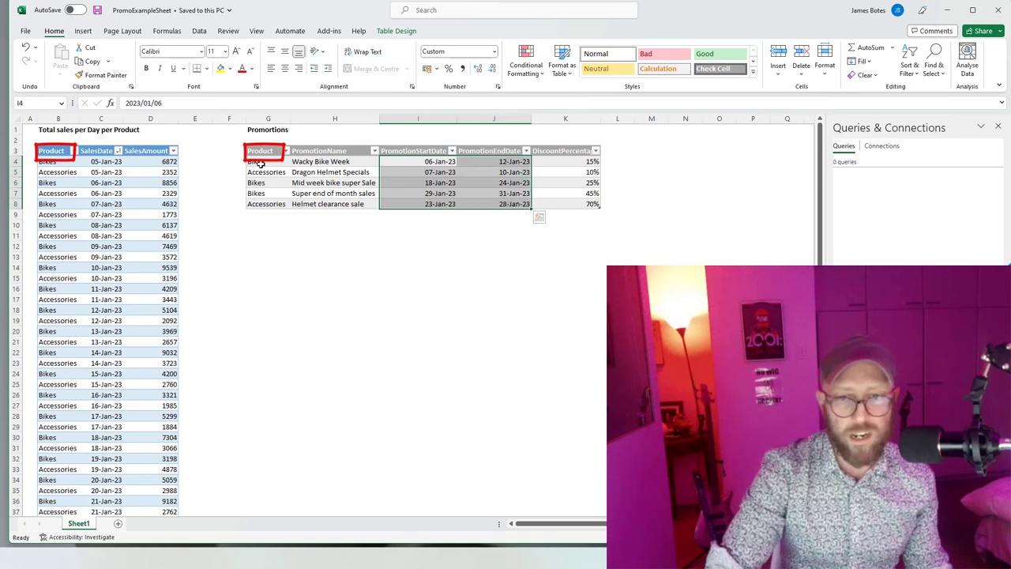
pyautogui.moveTo(107, 161); pyautogui.dragTo(104, 219)
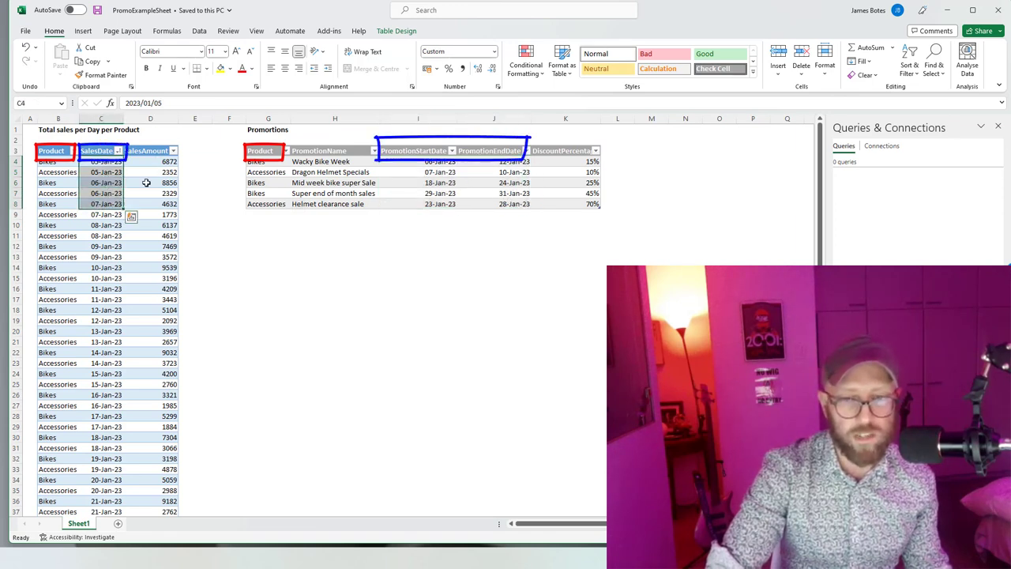
pyautogui.click(147, 182)
pyautogui.moveTo(158, 162); pyautogui.dragTo(159, 247)
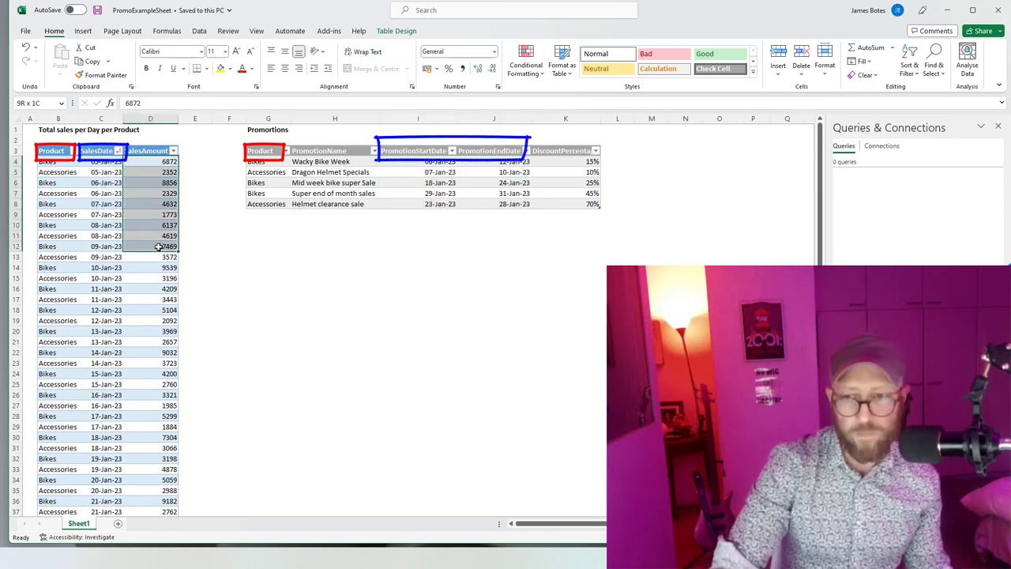
pyautogui.click(192, 172)
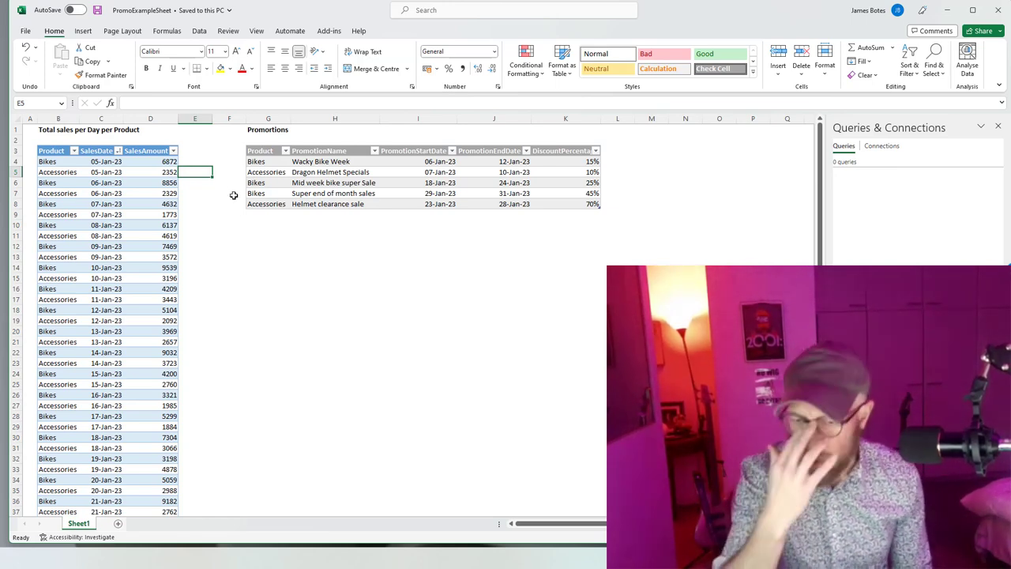
pyautogui.click(243, 321)
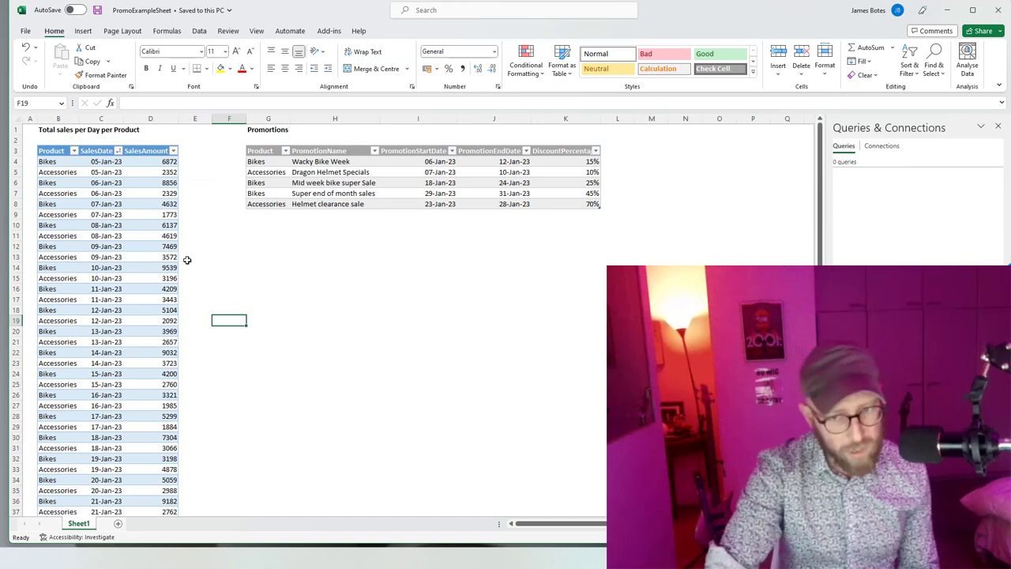
# Step: Load the daily sales table as a connection-only FactSales query, then target the Promotions table
pyautogui.click(114, 226)
pyautogui.click(200, 31)
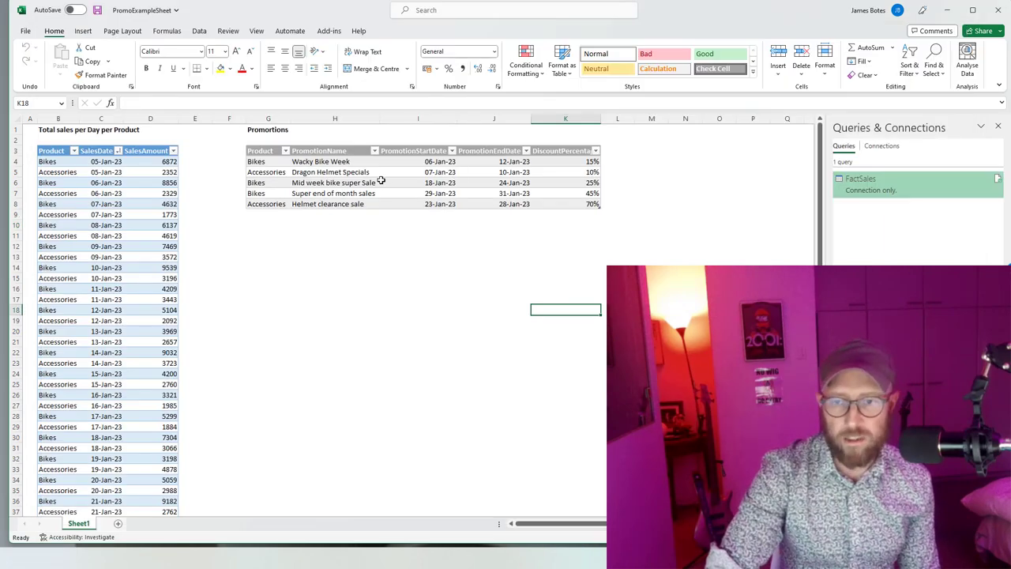
pyautogui.click(381, 181)
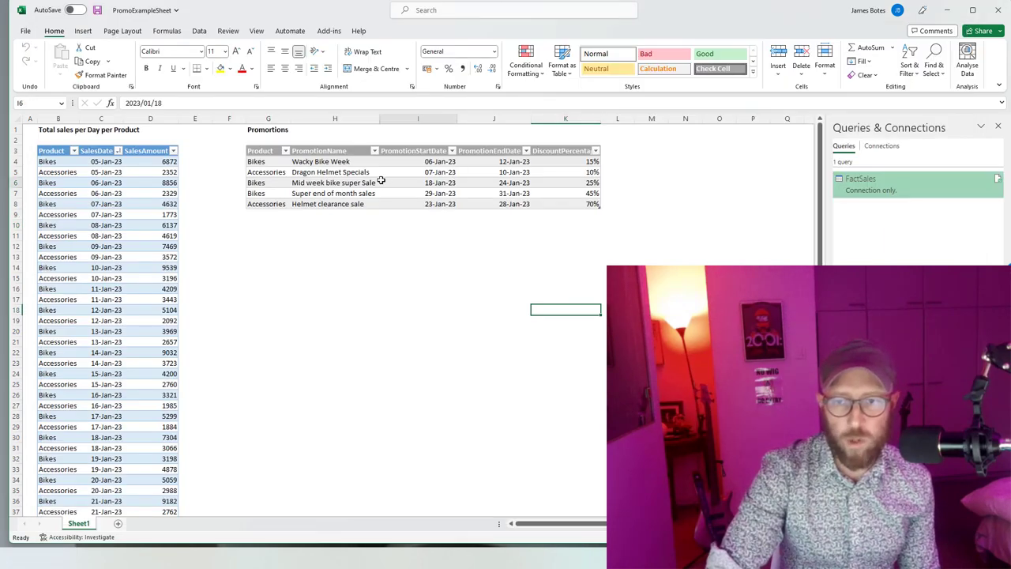
pyautogui.rightClick(369, 171)
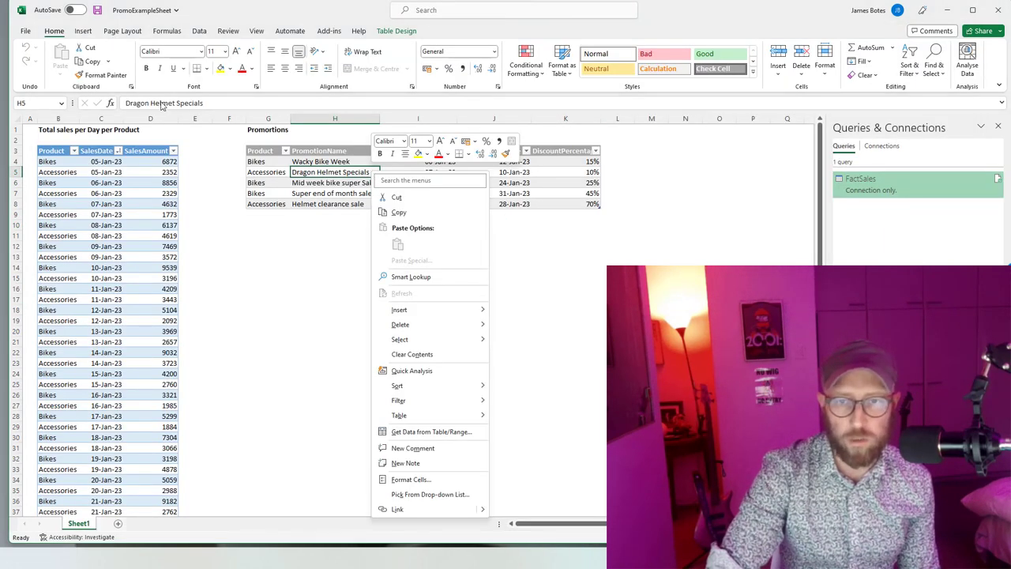
# Step: Import the Promotions table into Power Query as a second query
pyautogui.click(199, 31)
pyautogui.click(67, 61)
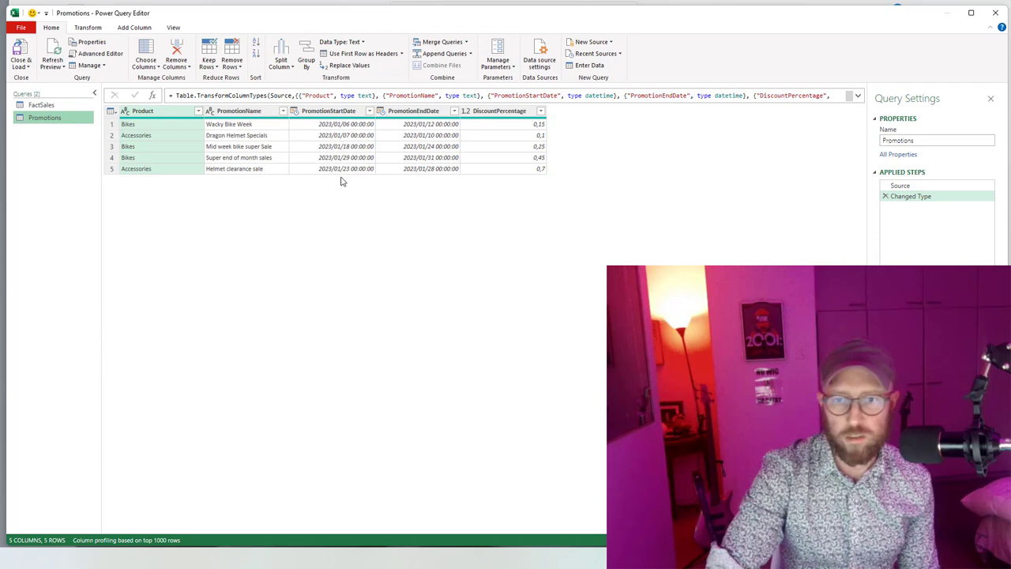
pyautogui.click(54, 108)
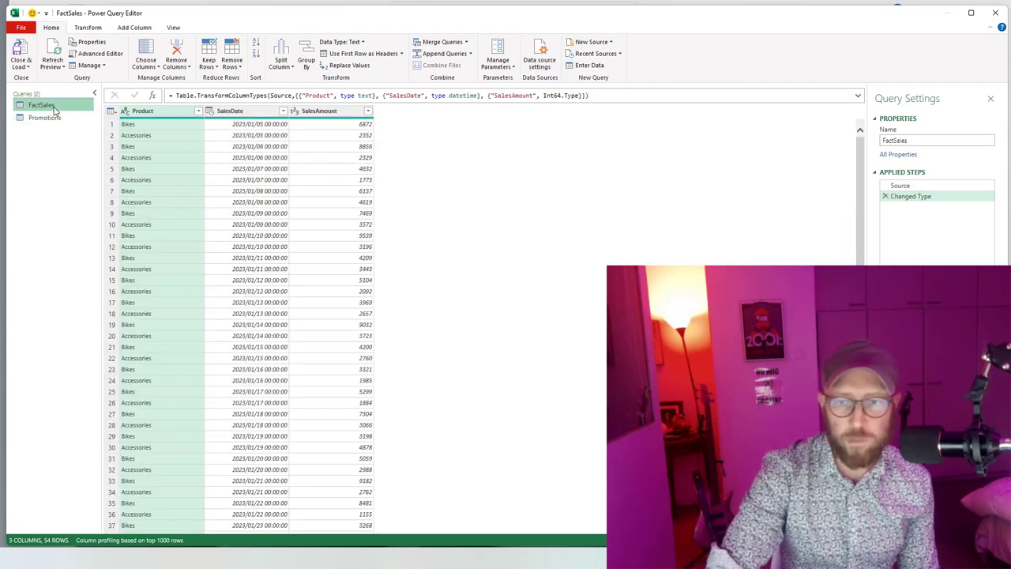
pyautogui.click(56, 118)
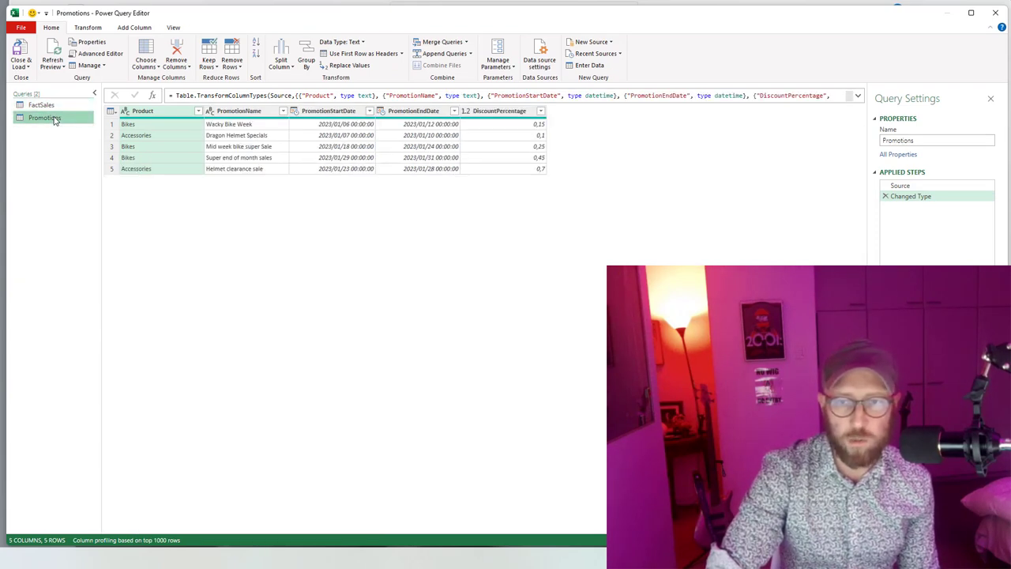
# Step: Compare the FactSales and Promotions query previews, ending on FactSales
pyautogui.click(54, 108)
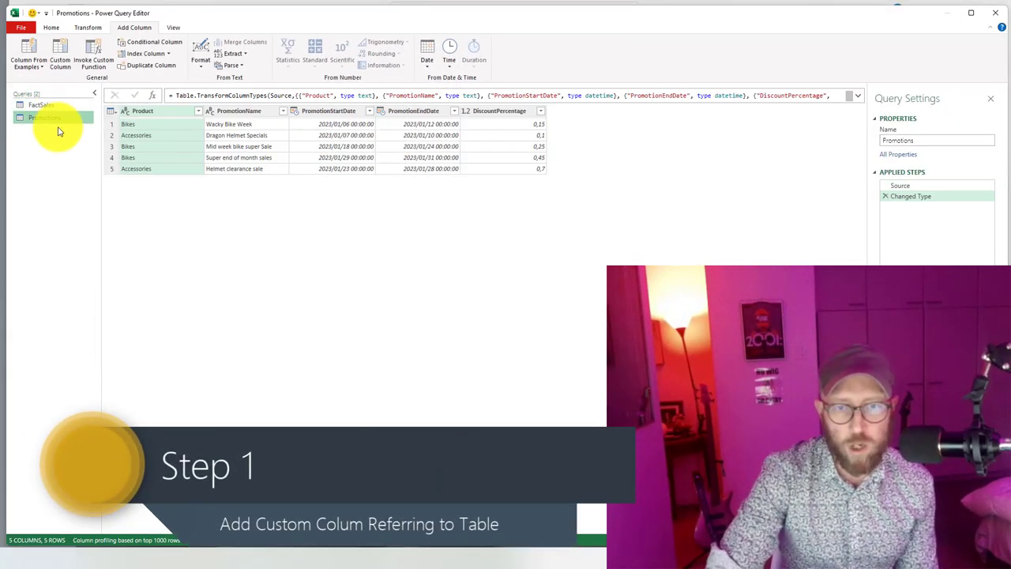
pyautogui.click(55, 118)
pyautogui.click(56, 106)
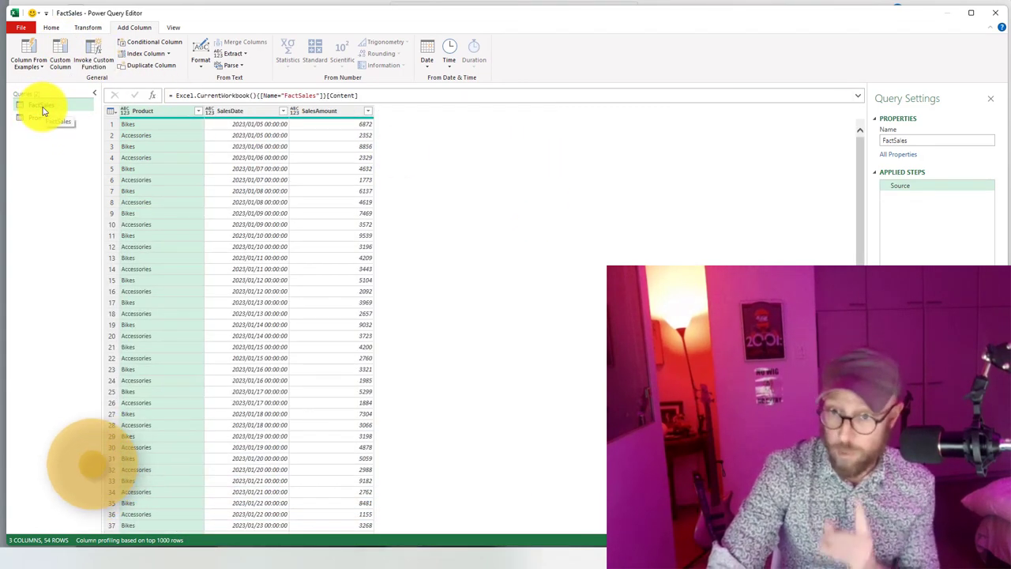
pyautogui.click(52, 29)
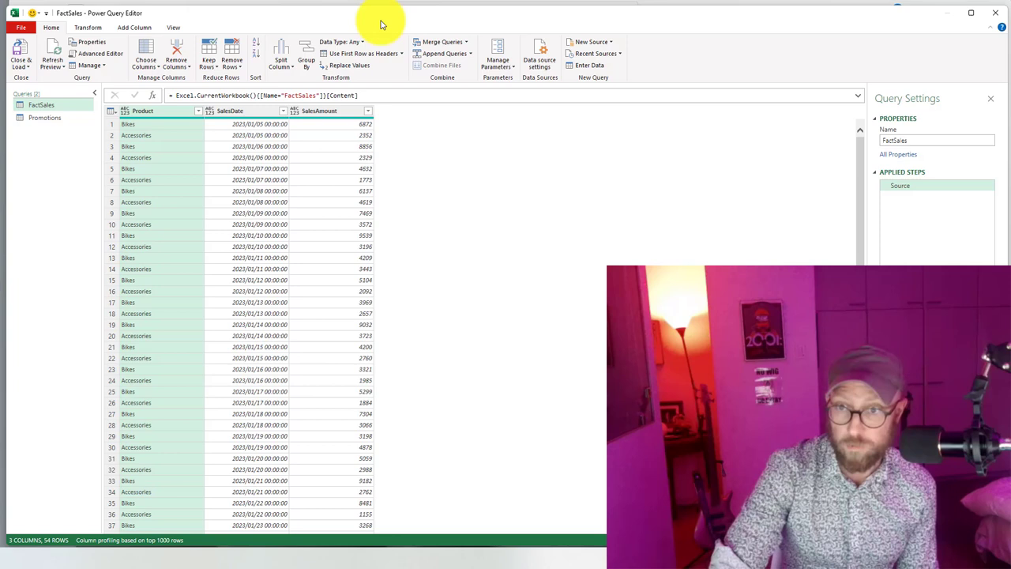
pyautogui.click(131, 28)
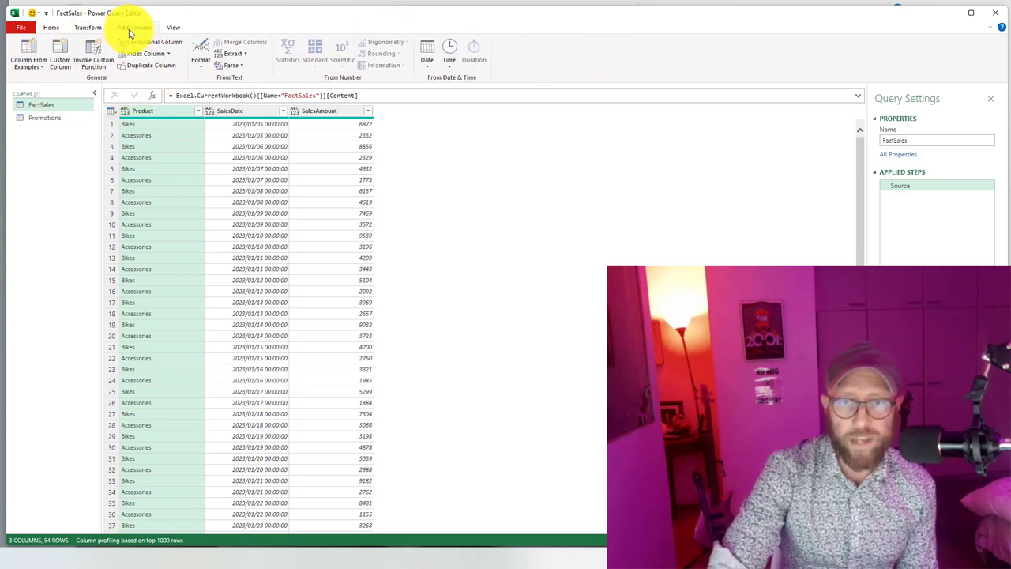
# Step: Add a FactSales custom column named Promotions with the formula = Promotions
pyautogui.click(60, 60)
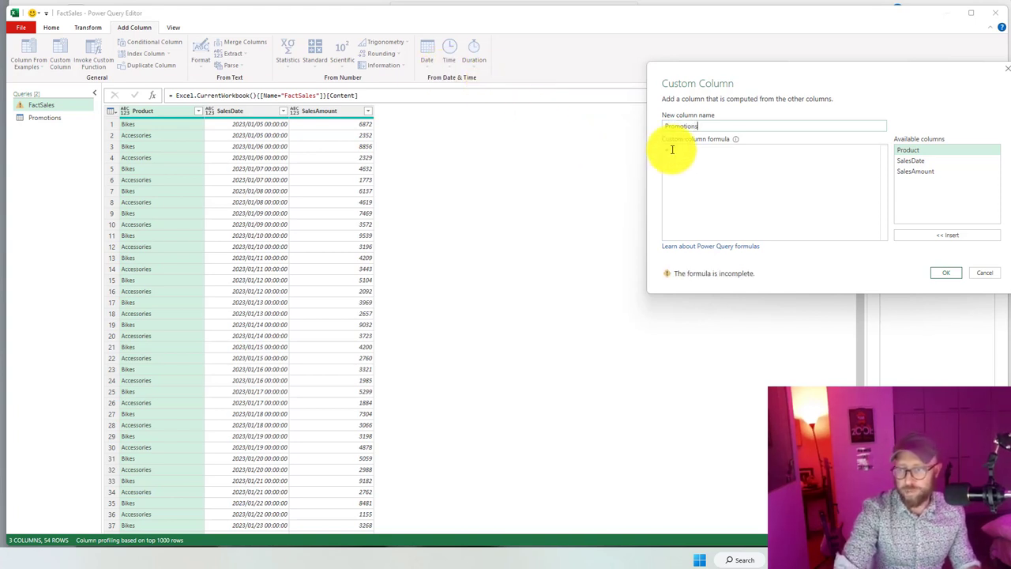
pyautogui.moveTo(751, 95); pyautogui.dragTo(402, 143)
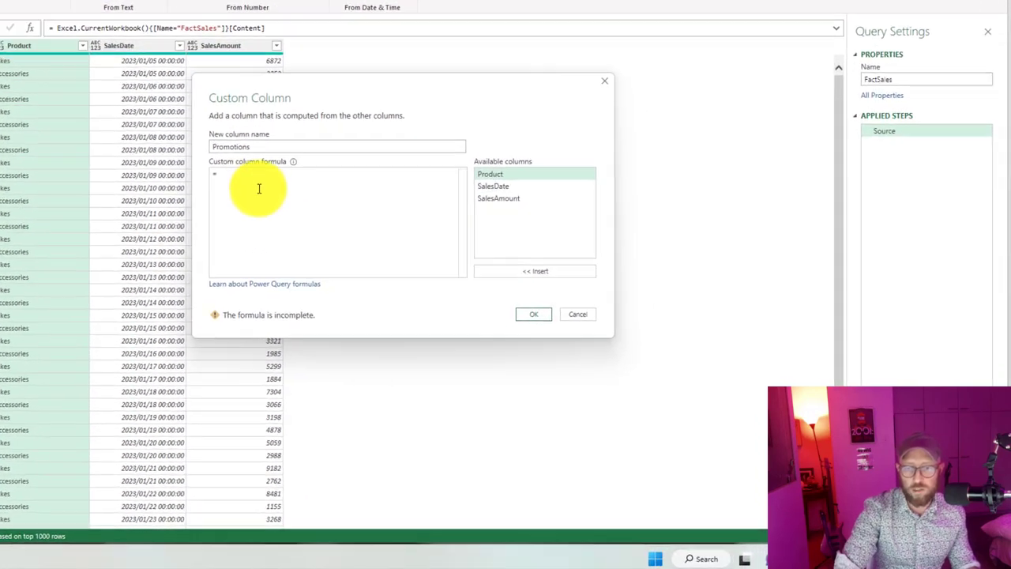
pyautogui.click(351, 230)
pyautogui.write('Promo')
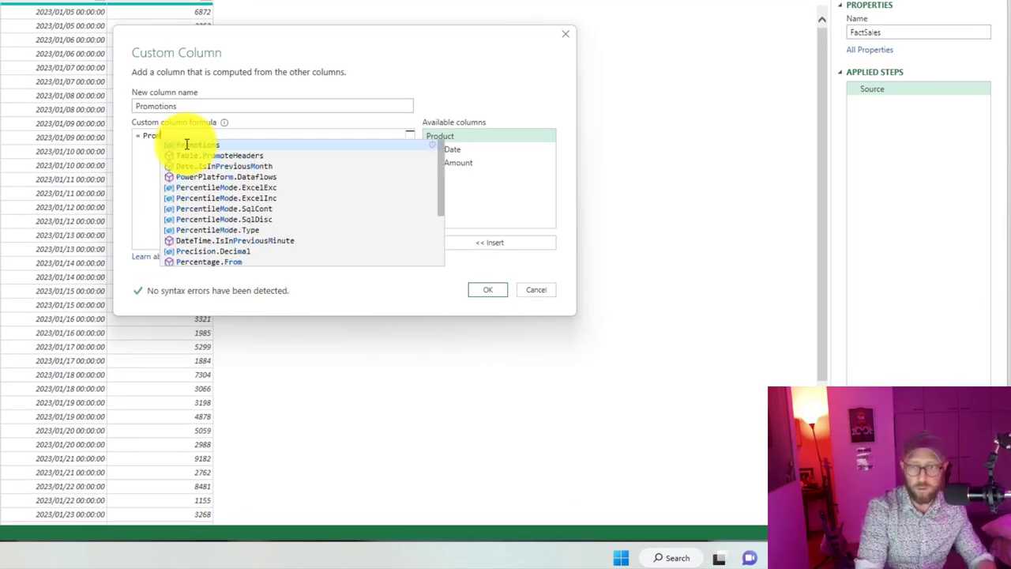
pyautogui.press('Tab')
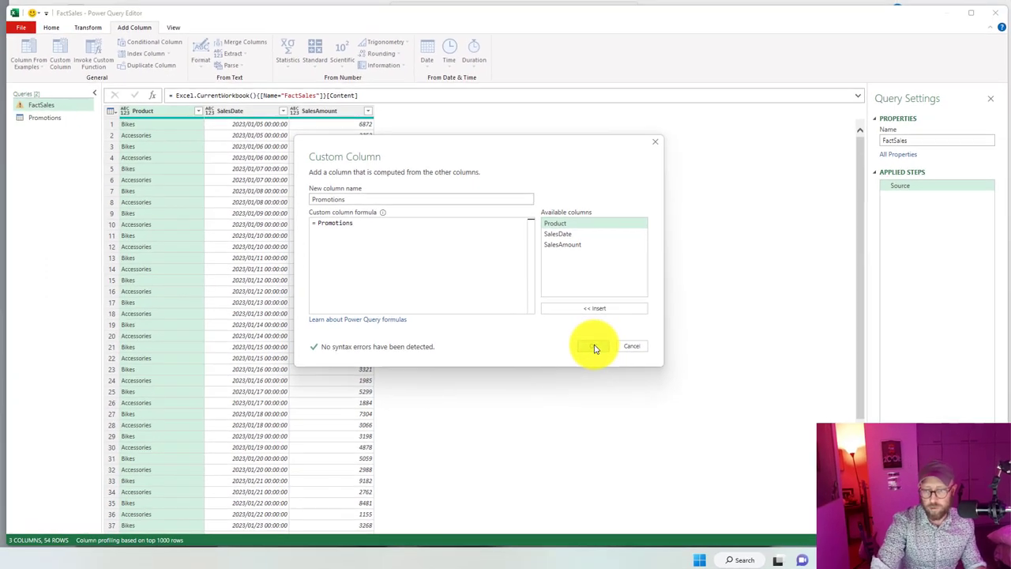
pyautogui.click(487, 289)
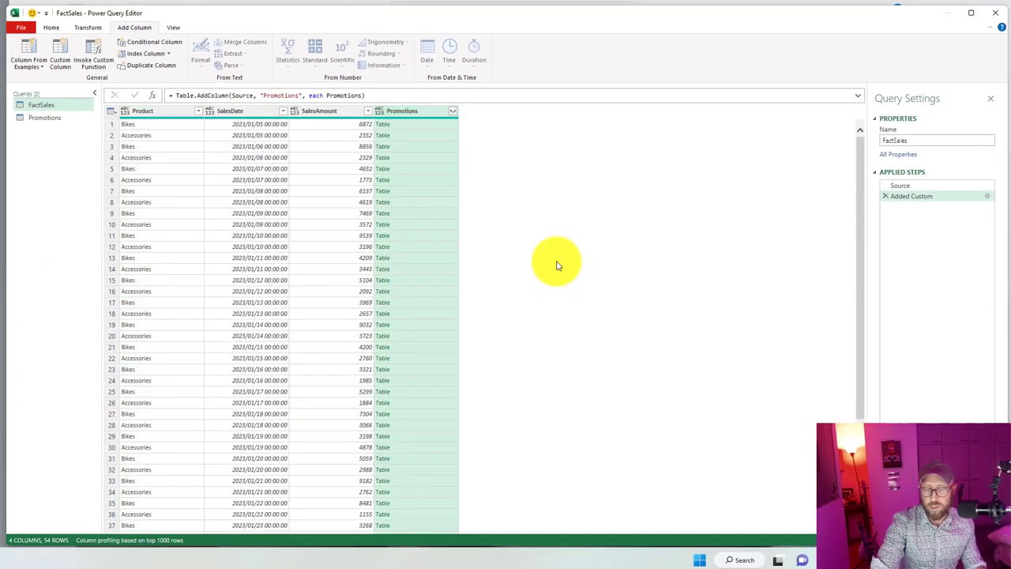
# Step: Preview the nested Promotions tables in rows 1-3, then bring up the Table.SelectRows docs
pyautogui.click(427, 126)
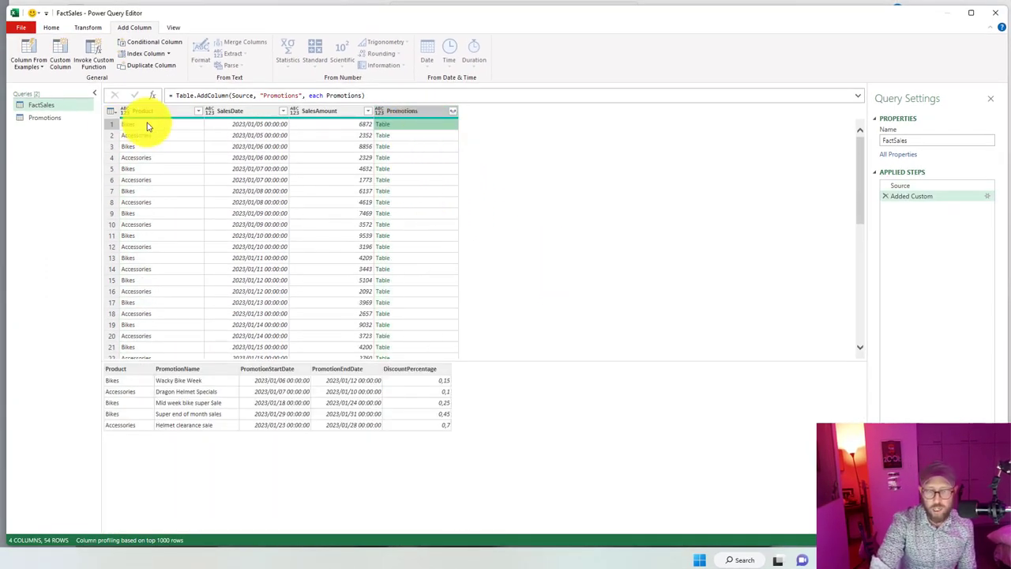
pyautogui.click(407, 135)
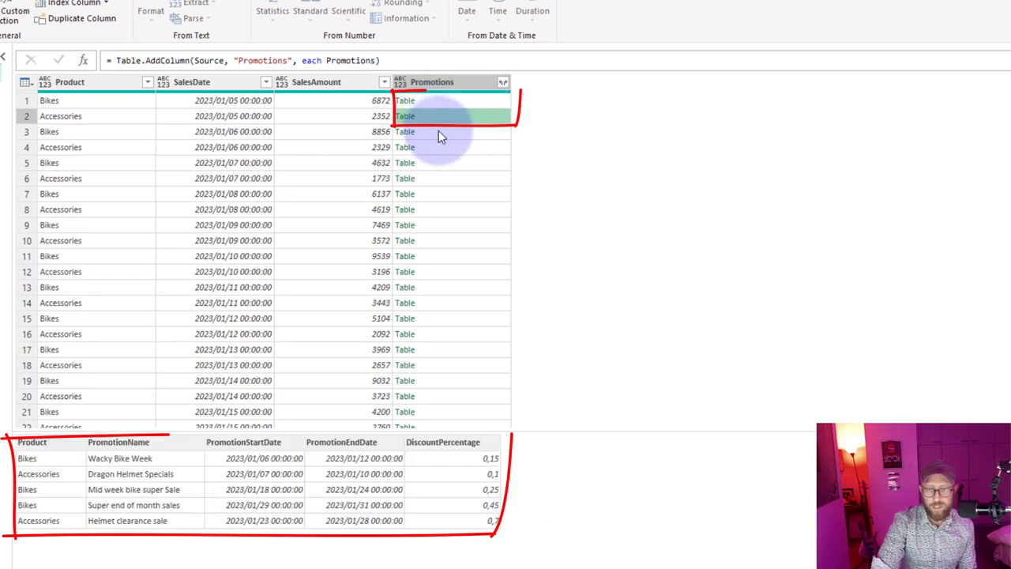
pyautogui.click(441, 134)
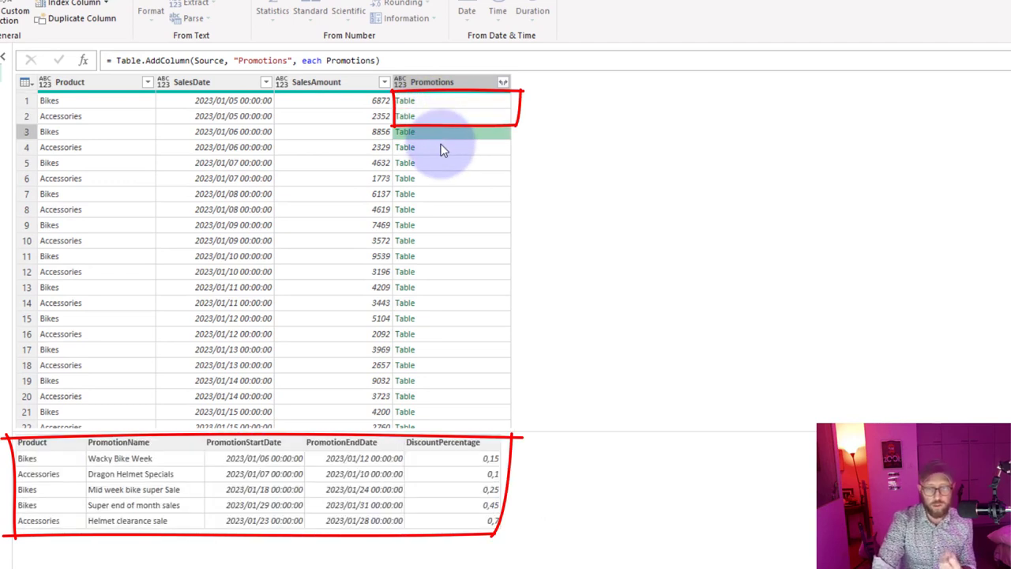
pyautogui.click(438, 102)
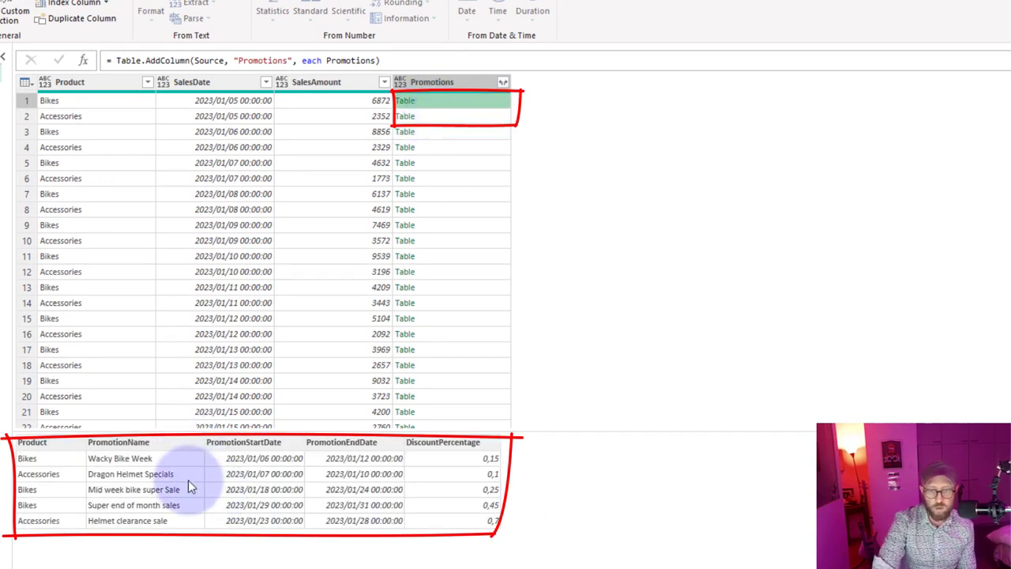
pyautogui.click(444, 117)
pyautogui.press('Down')
pyautogui.press('Down')
pyautogui.press('Down')
pyautogui.press('Down')
pyautogui.press('Down')
pyautogui.press('Down')
pyautogui.press('Down')
pyautogui.press('Down')
pyautogui.press('Down')
pyautogui.press('Down')
pyautogui.press('Down')
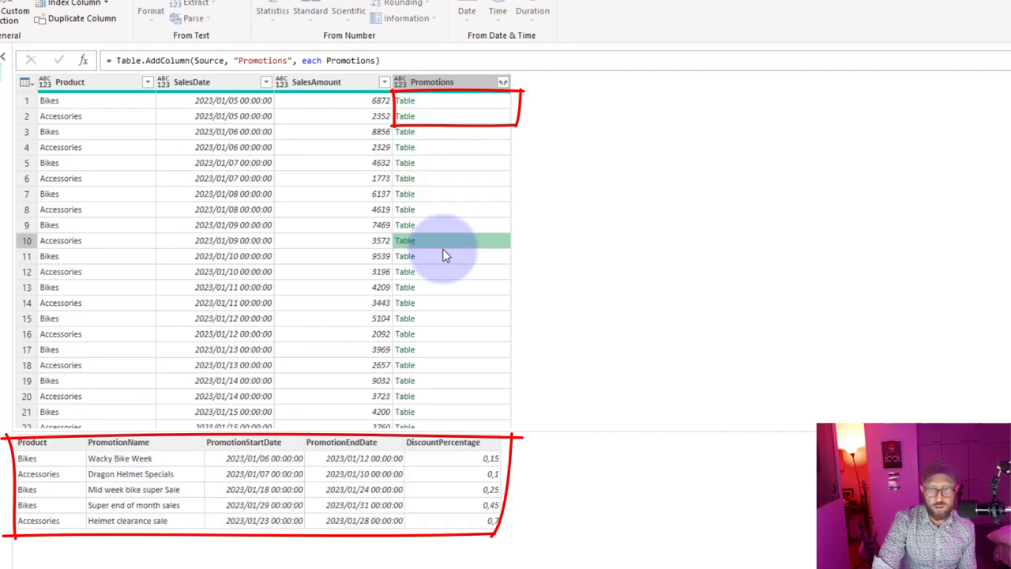
pyautogui.press('Up')
pyautogui.press('Up')
pyautogui.press('Up')
pyautogui.press('Up')
pyautogui.press('Up')
pyautogui.press('Up')
pyautogui.press('Up')
pyautogui.press('Up')
pyautogui.press('Up')
pyautogui.press('Up')
pyautogui.press('Up')
pyautogui.press('Up')
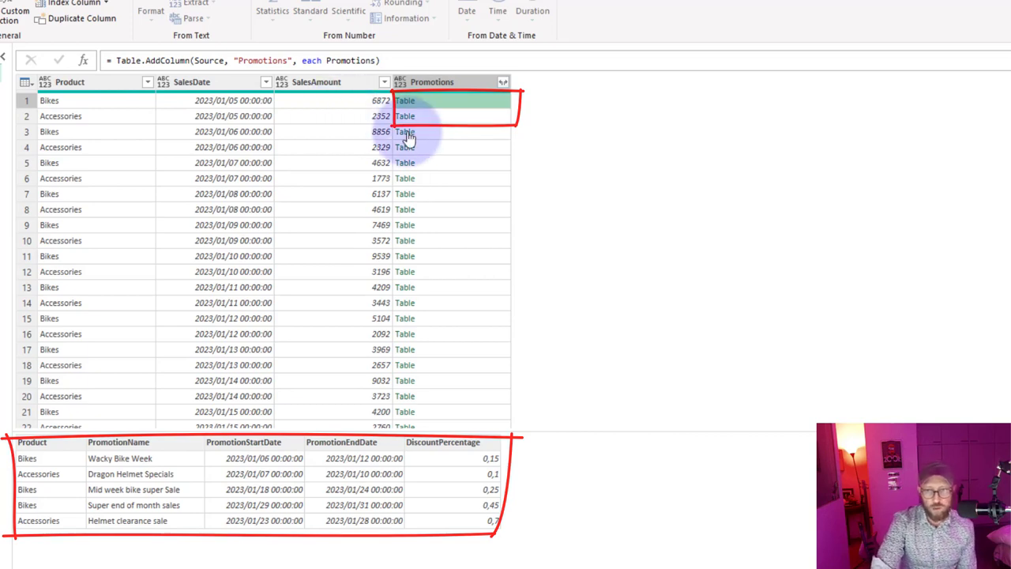
pyautogui.press('Escape')
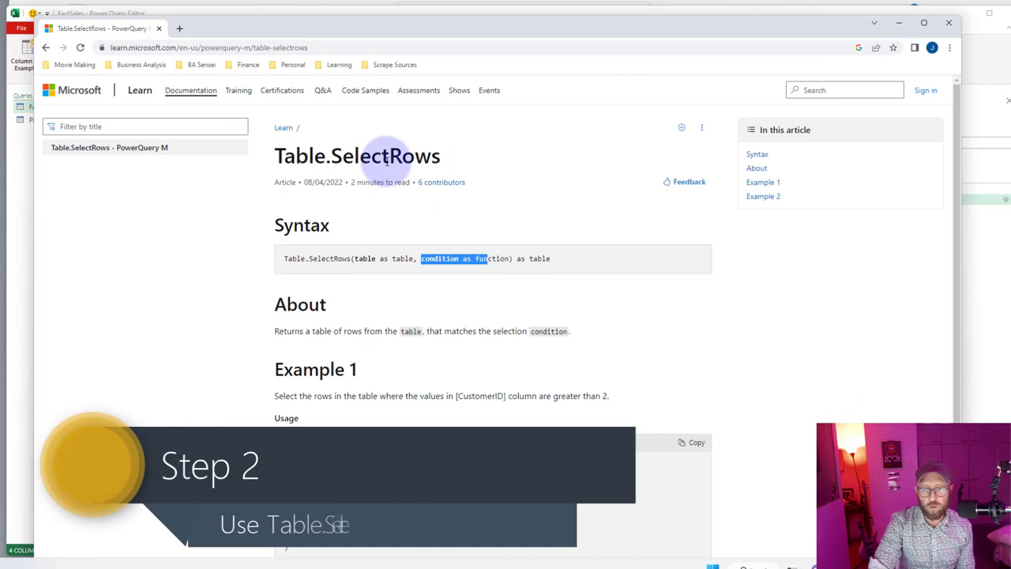
# Step: Minimize the Table.SelectRows docs browser to return to the FactSales query
pyautogui.click(899, 24)
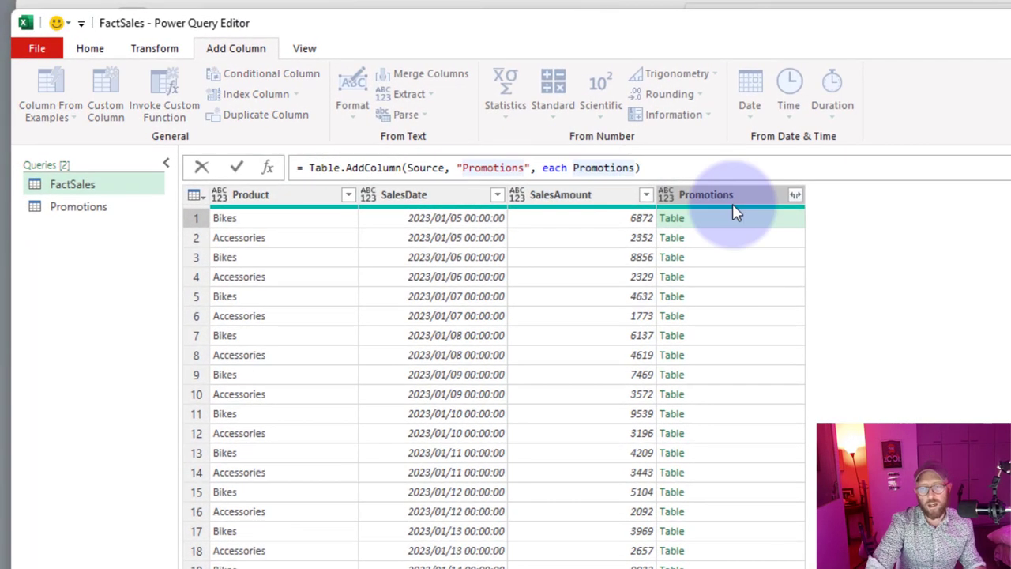
# Step: Change the Promotions formula to Table.SelectRows(Promotions, each [Product]=[Product])
pyautogui.press('Left')
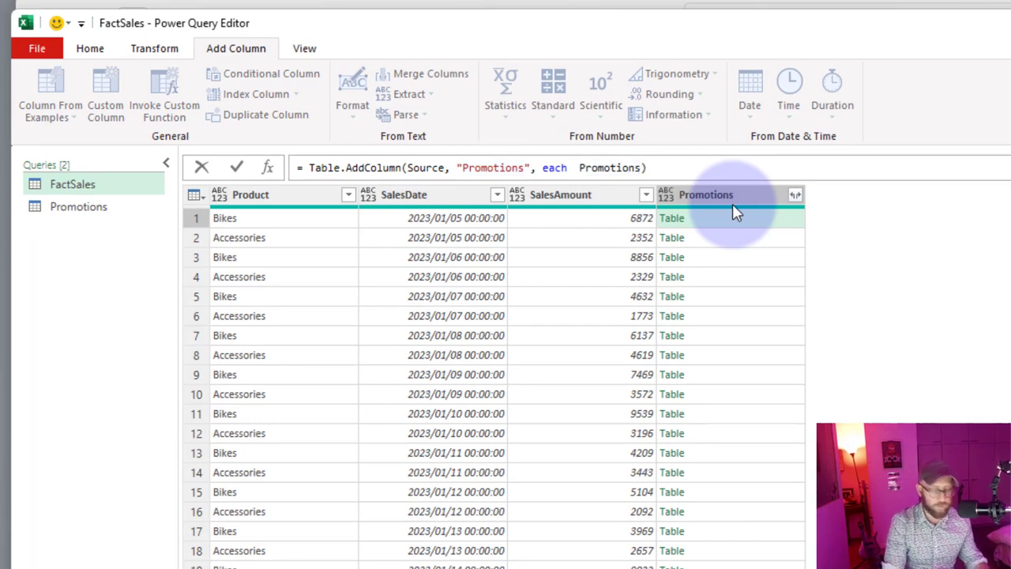
pyautogui.write('Table.')
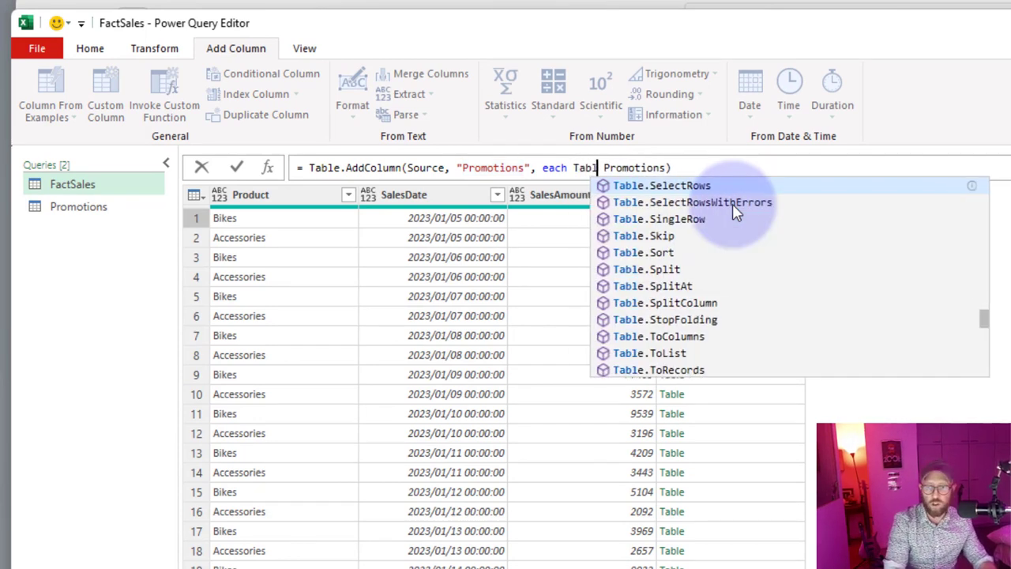
pyautogui.press('Tab')
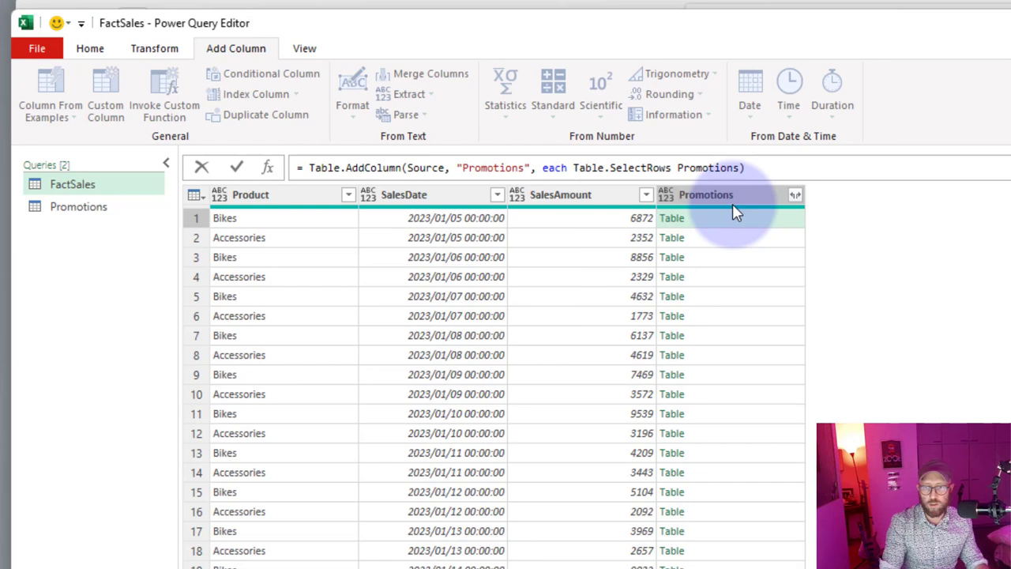
pyautogui.write('(')
pyautogui.press('Delete')
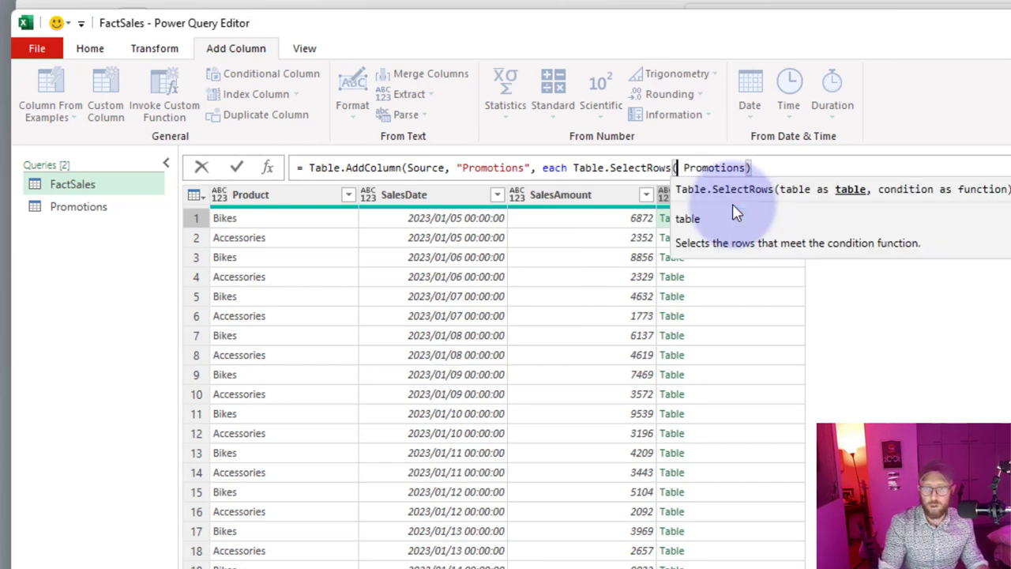
pyautogui.press('Delete')
pyautogui.press('Right')
pyautogui.press('Right')
pyautogui.press('Right')
pyautogui.press('Right')
pyautogui.press('Right')
pyautogui.press('Right')
pyautogui.press('Right')
pyautogui.press('Right')
pyautogui.press('Right')
pyautogui.press('Right')
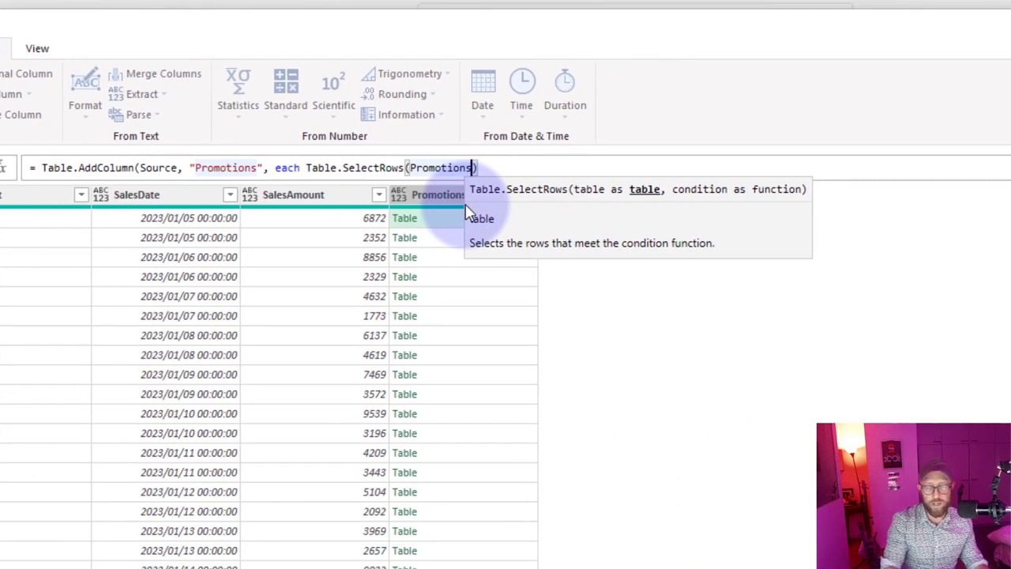
pyautogui.write(', ')
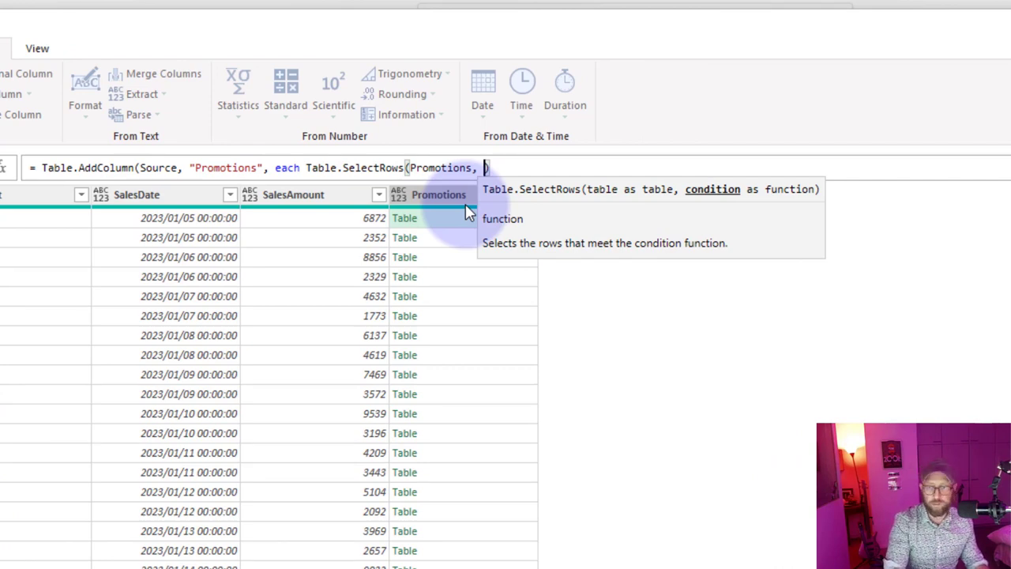
pyautogui.write('[')
pyautogui.press('BackSpace')
pyautogui.write('each')
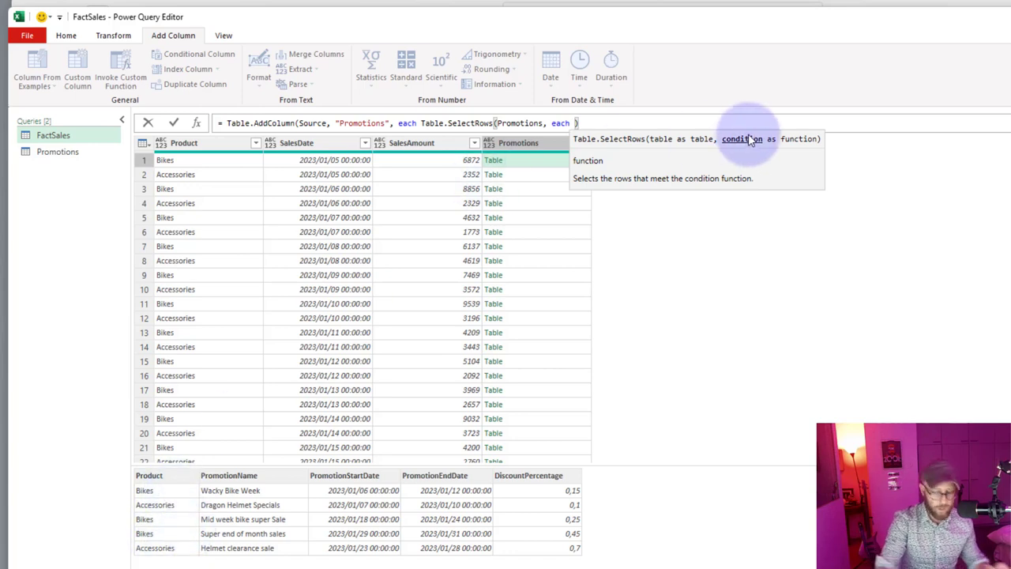
pyautogui.write('[')
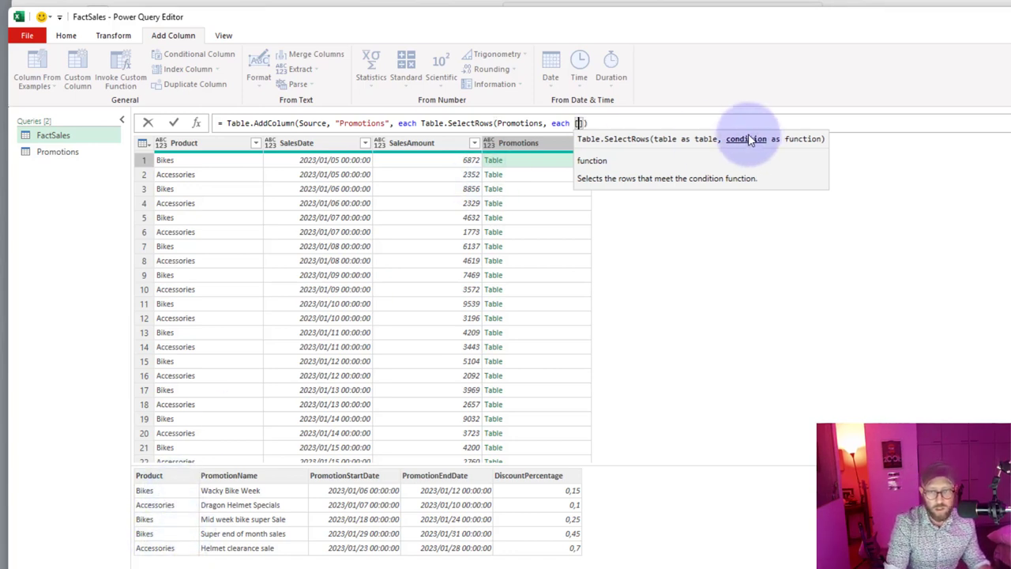
pyautogui.write('Pr')
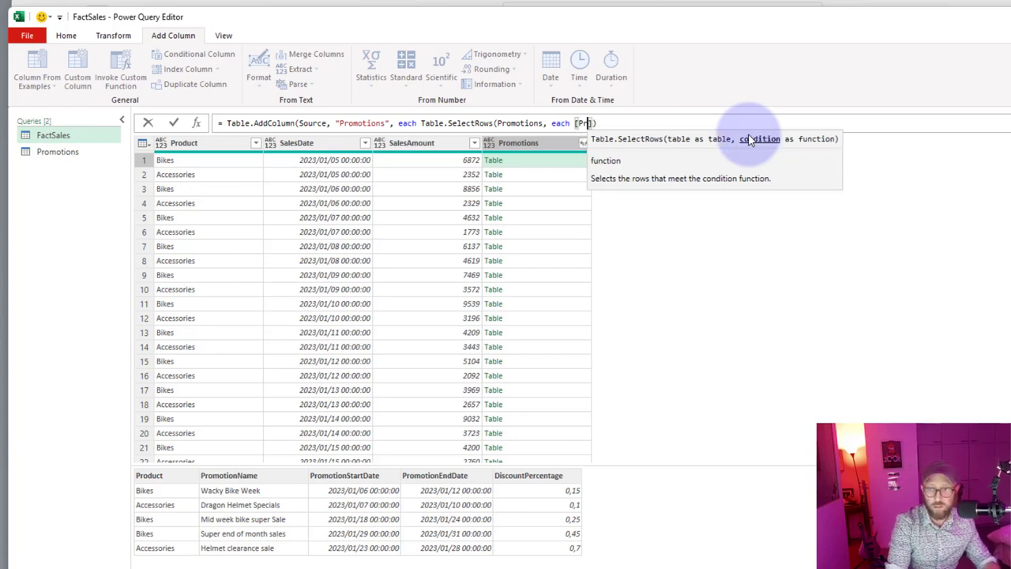
pyautogui.write('oduct]')
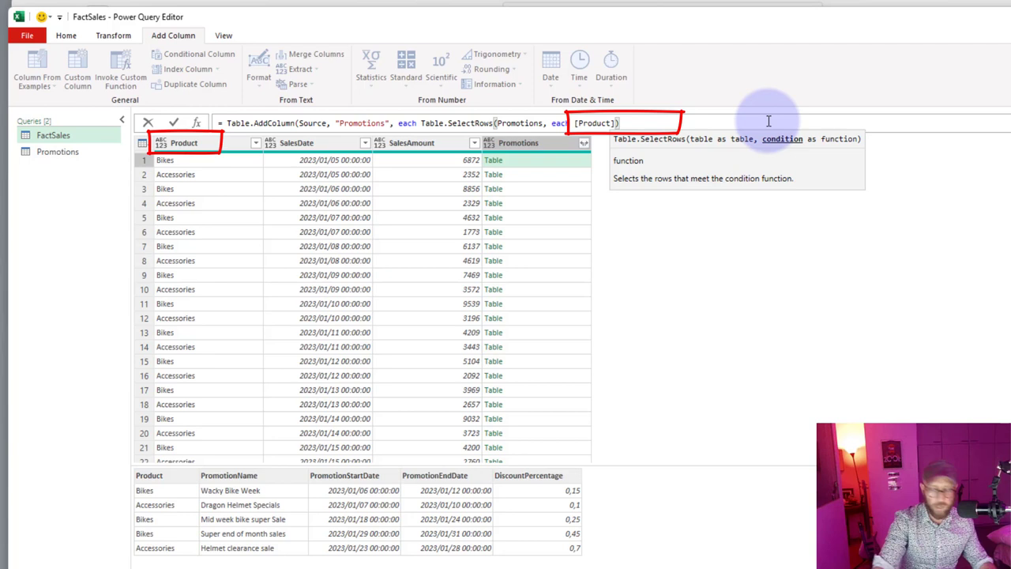
pyautogui.write('=')
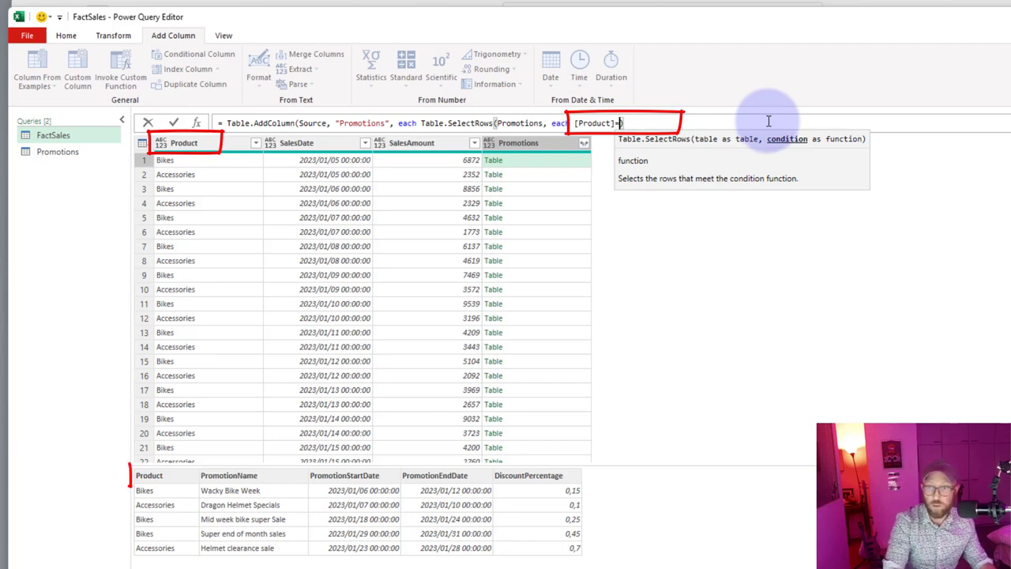
pyautogui.write('[Pro')
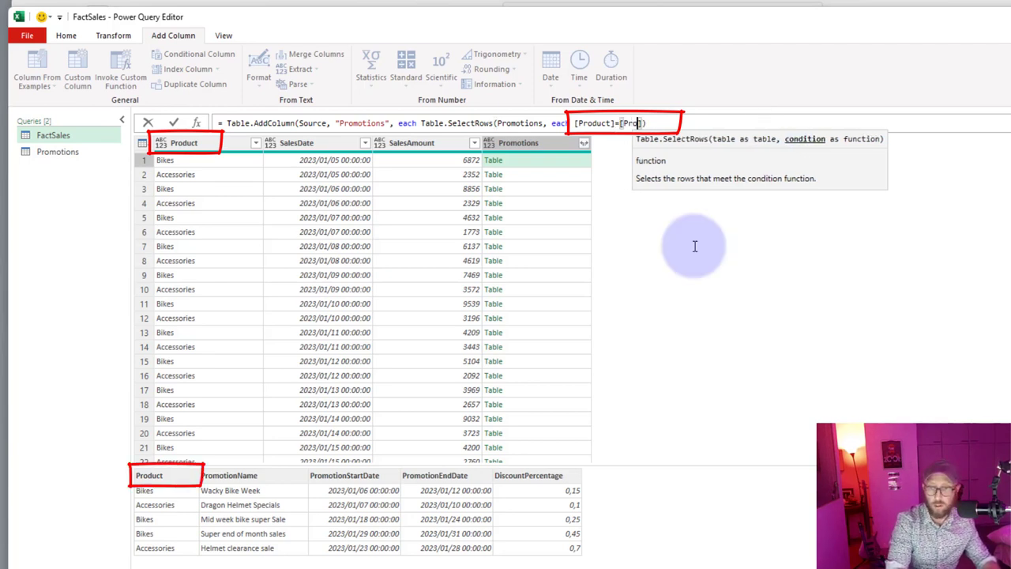
pyautogui.write('duct')
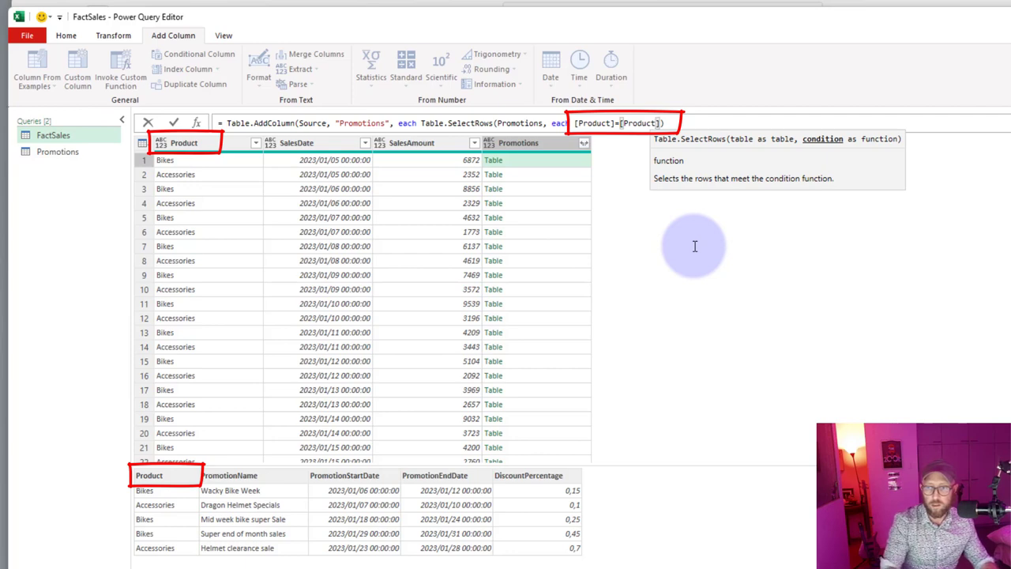
pyautogui.write('])')
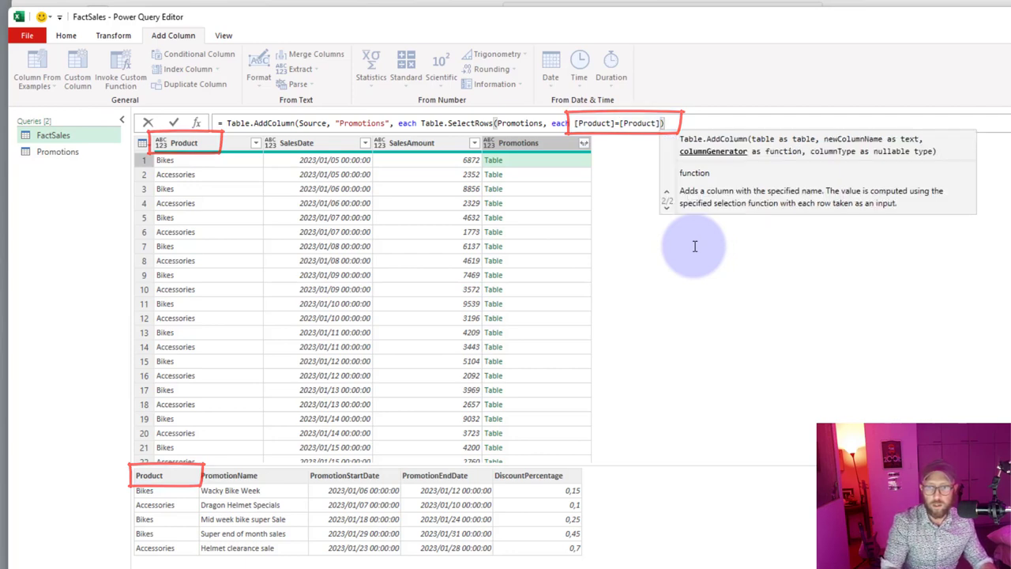
pyautogui.write(')')
pyautogui.press('Return')
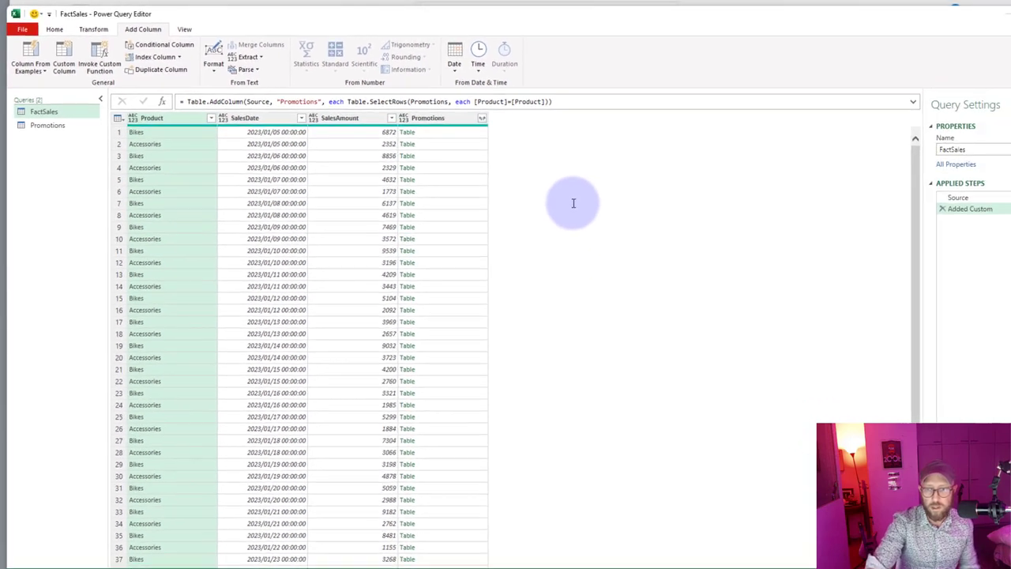
pyautogui.click(435, 134)
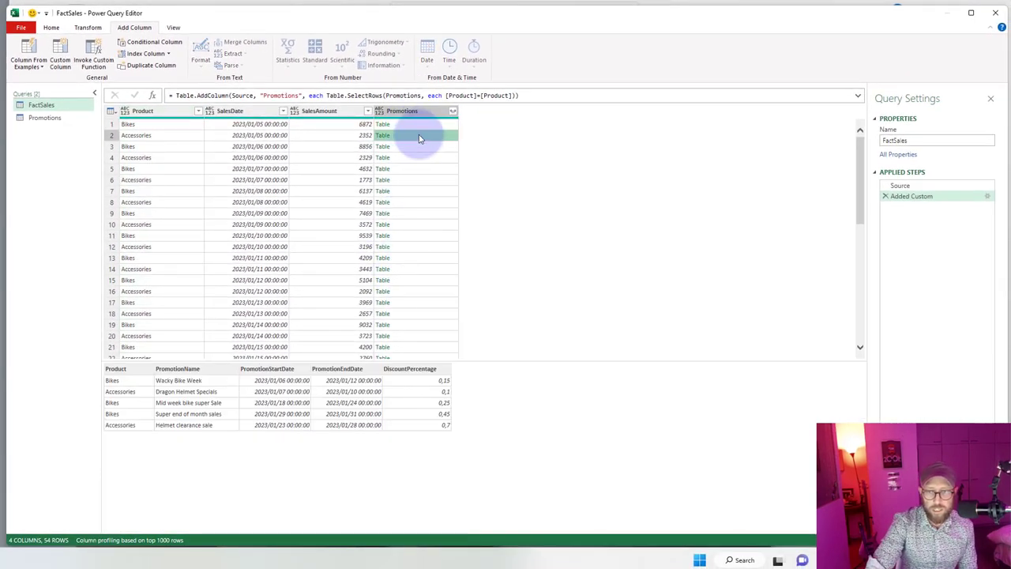
pyautogui.click(418, 146)
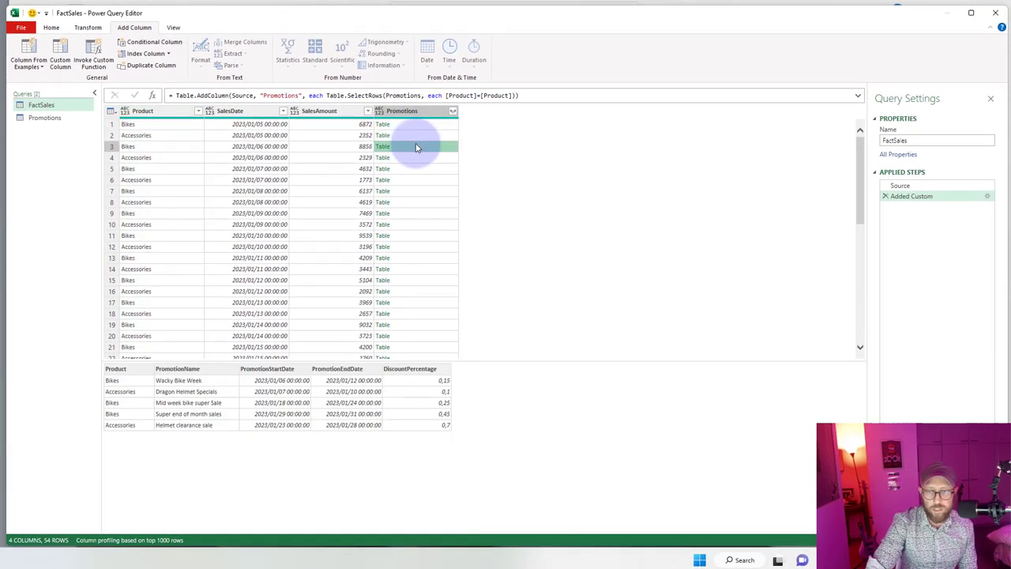
pyautogui.click(417, 158)
pyautogui.click(415, 169)
pyautogui.click(412, 179)
pyautogui.click(409, 192)
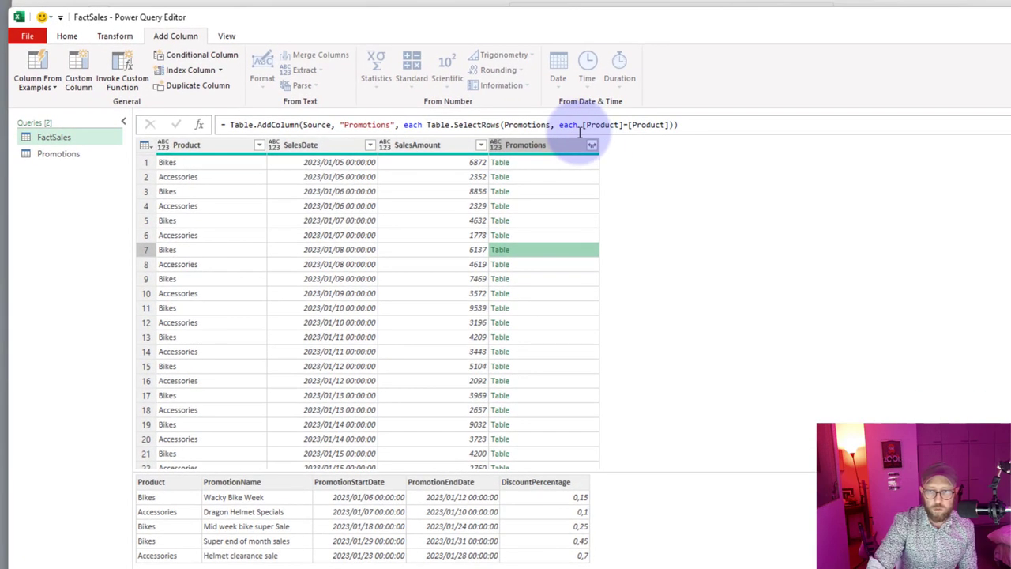
pyautogui.moveTo(583, 125); pyautogui.dragTo(669, 126)
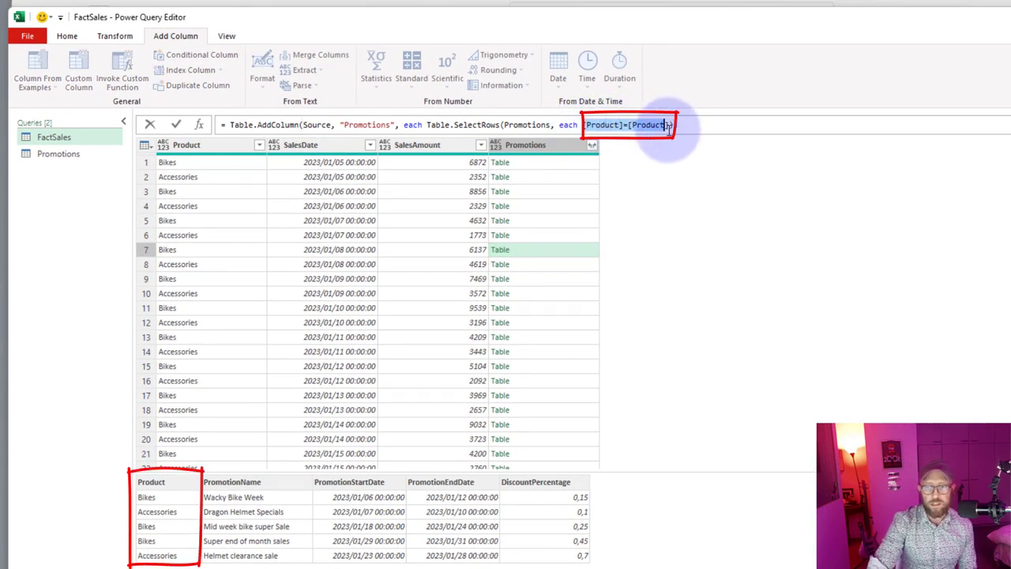
pyautogui.moveTo(557, 125); pyautogui.dragTo(669, 125)
pyautogui.click(178, 491)
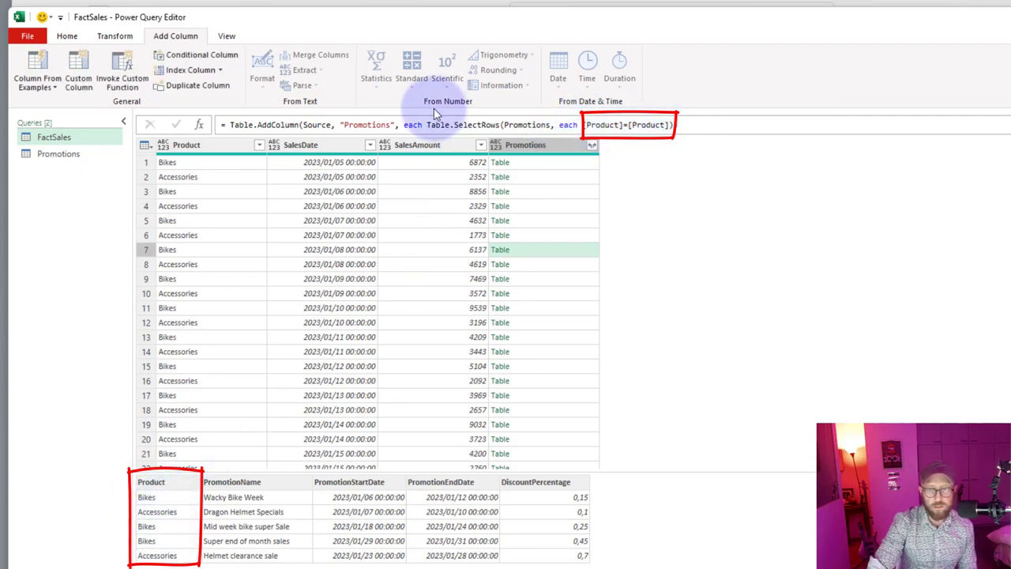
pyautogui.click(198, 163)
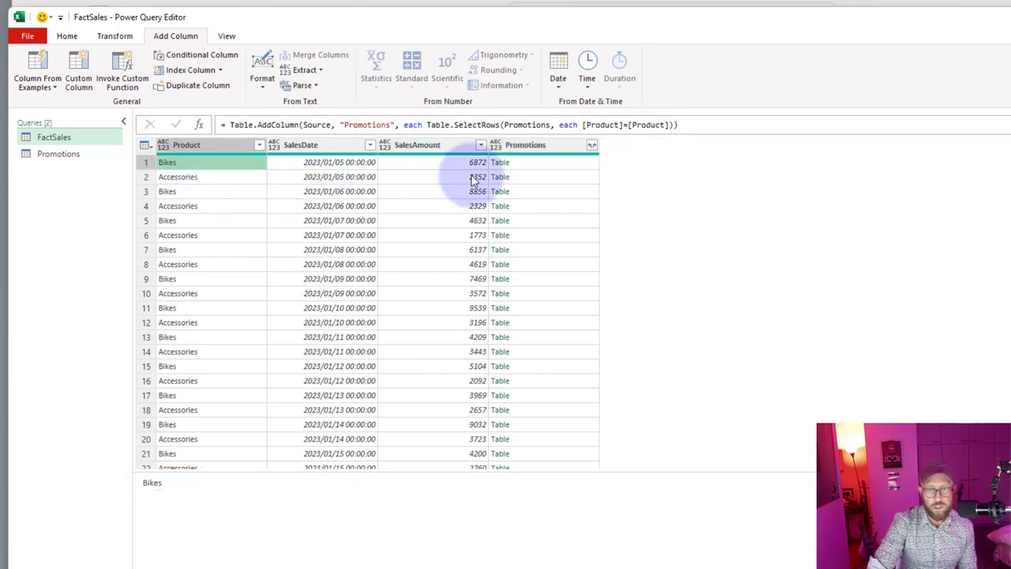
pyautogui.click(520, 163)
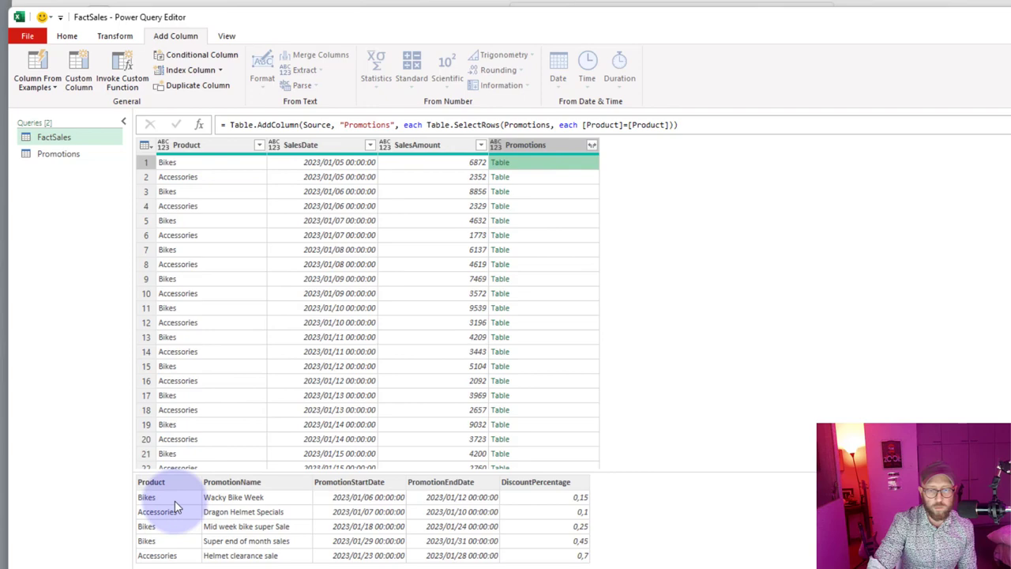
pyautogui.doubleClick(412, 124)
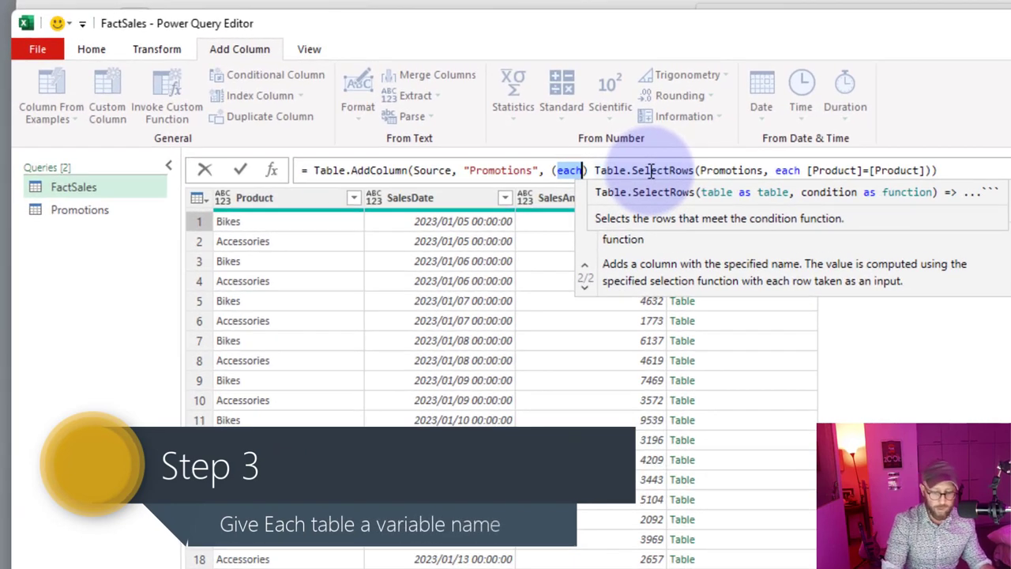
# Step: Make the column formula a function with the parameter (FactSalesTable)=>
pyautogui.write('(')
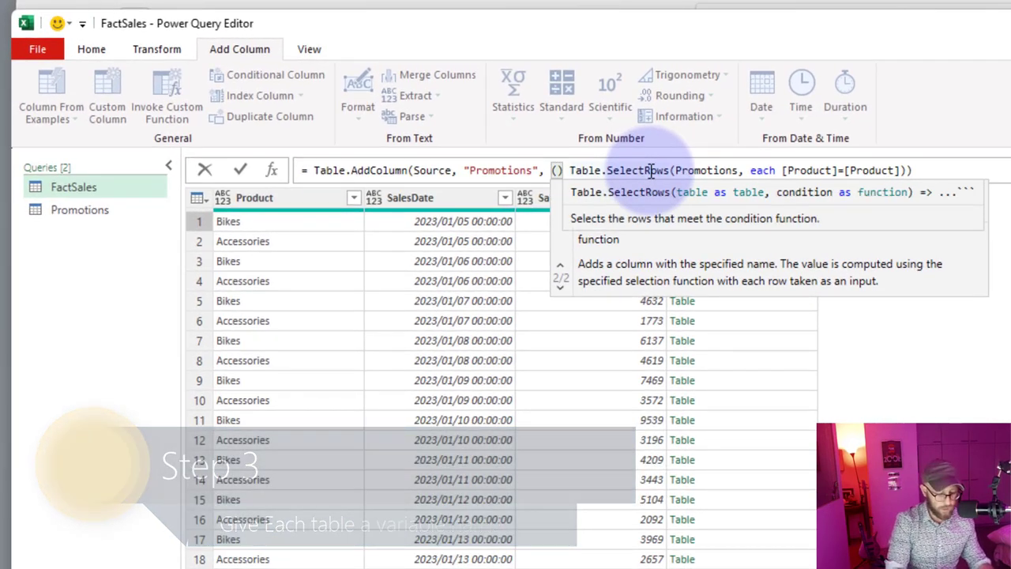
pyautogui.write('MainTa')
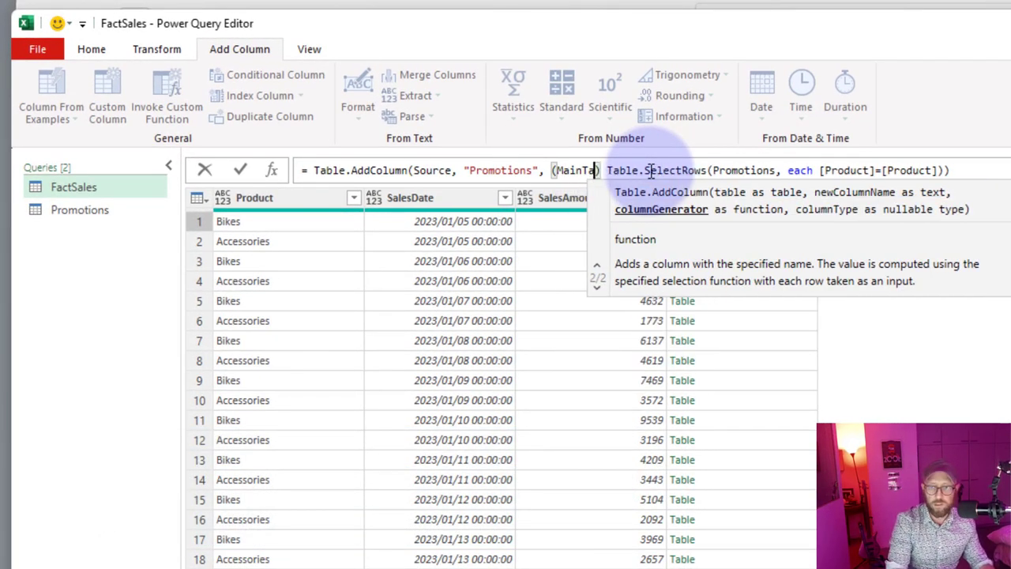
pyautogui.press('BackSpace')
pyautogui.press('BackSpace')
pyautogui.press('BackSpace')
pyautogui.write('Fact')
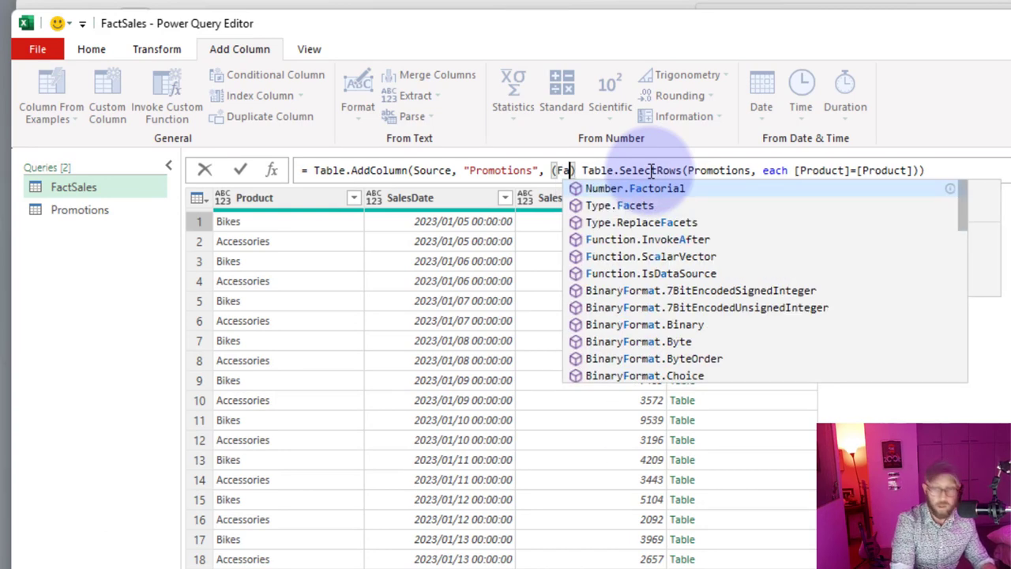
pyautogui.write('Sales')
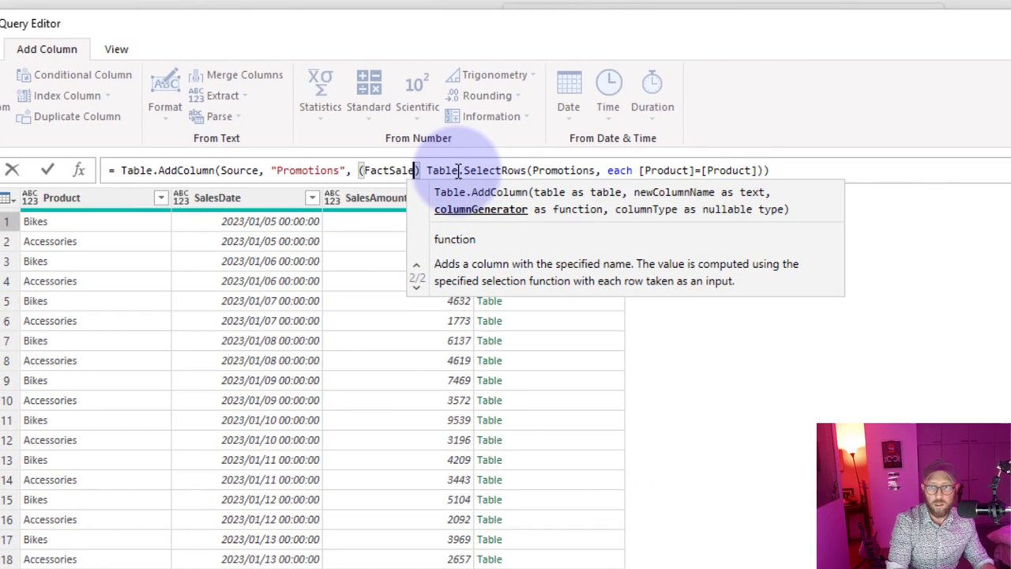
pyautogui.write('Table')
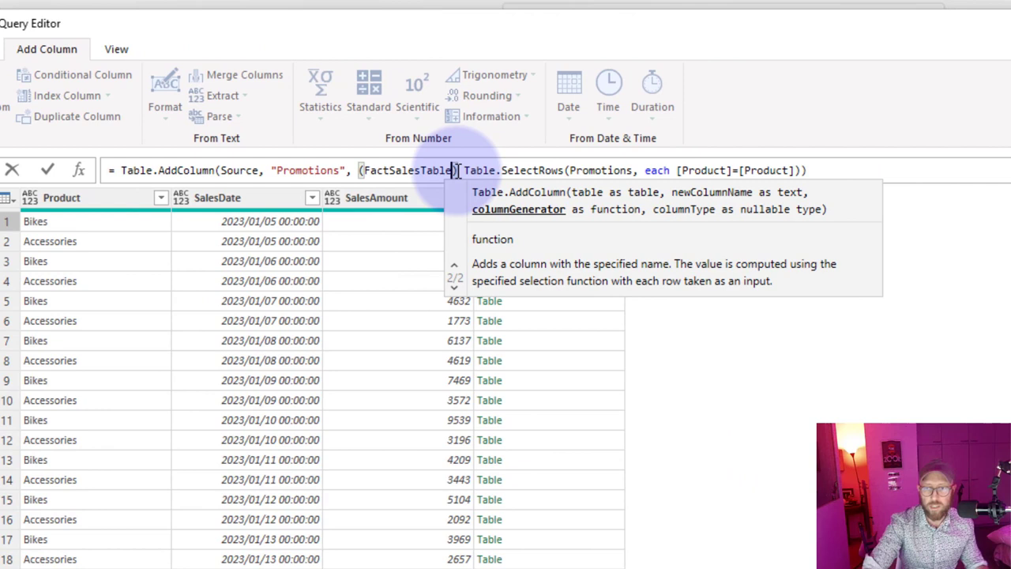
pyautogui.click(680, 171)
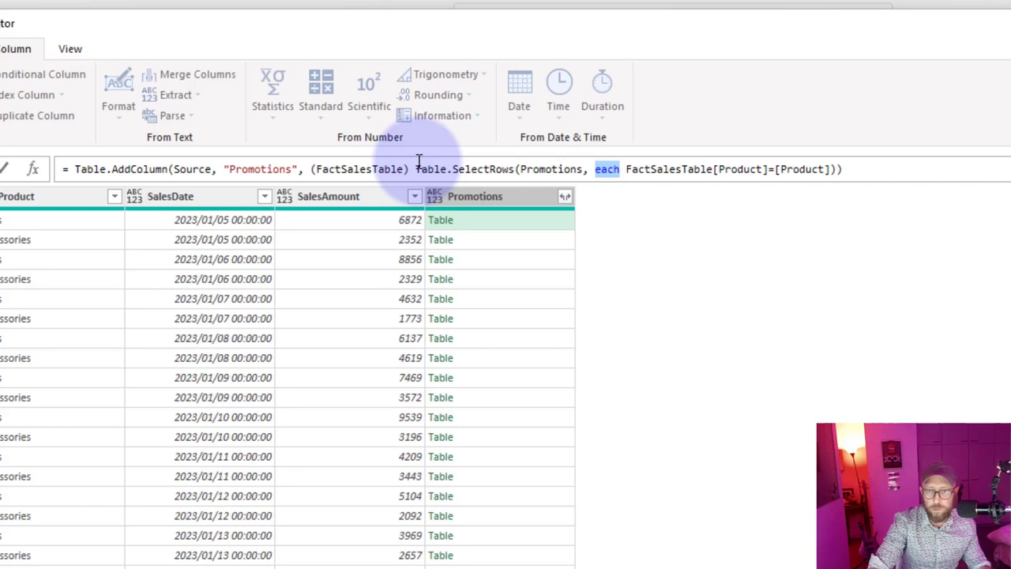
pyautogui.click(383, 169)
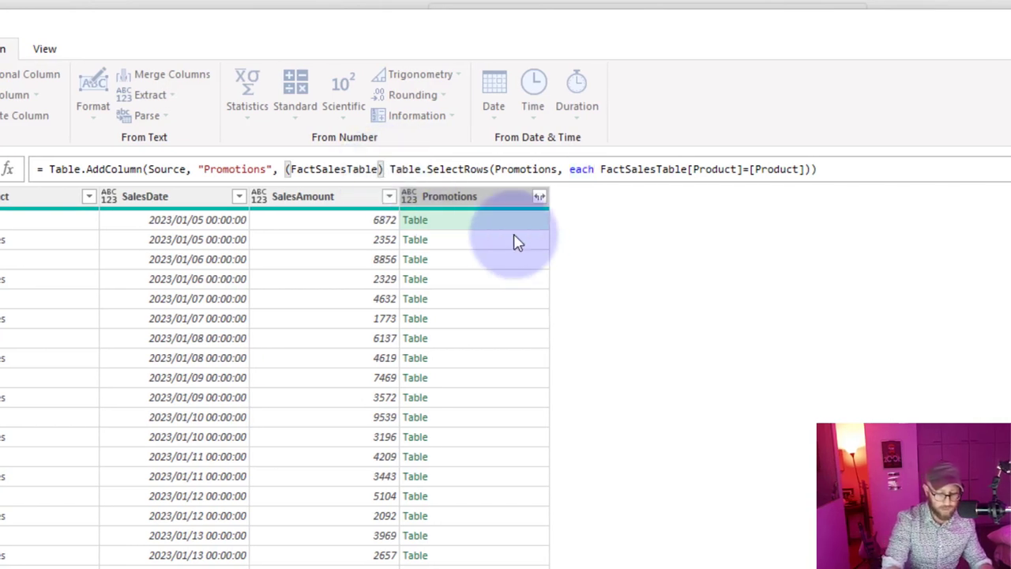
pyautogui.write('=>')
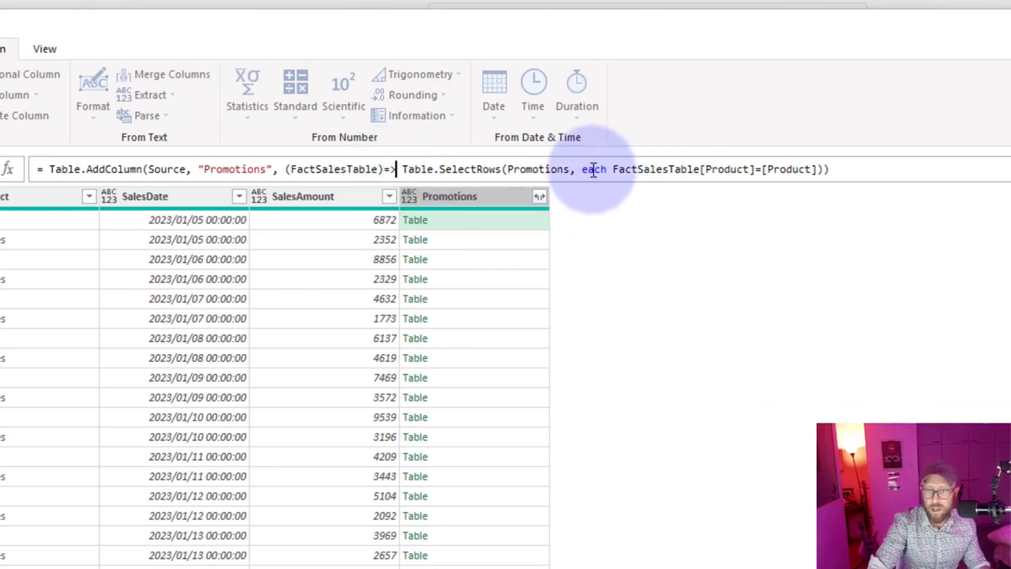
# Step: Replace each with (PromotionsTable)=> and compare FactSalesTable[Product] to PromotionsTable[Product]
pyautogui.doubleClick(594, 169)
pyautogui.write('(')
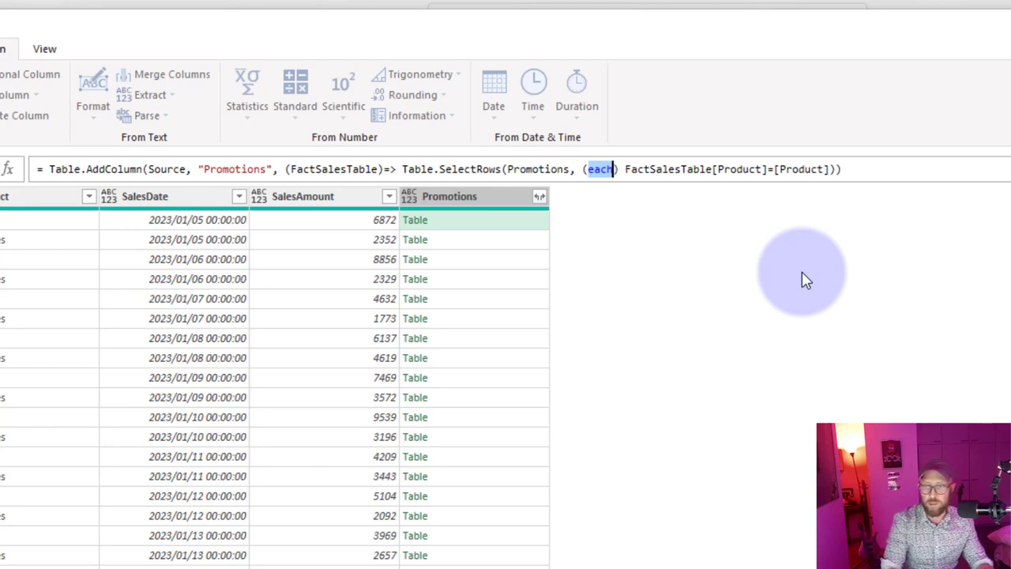
pyautogui.press('BackSpace')
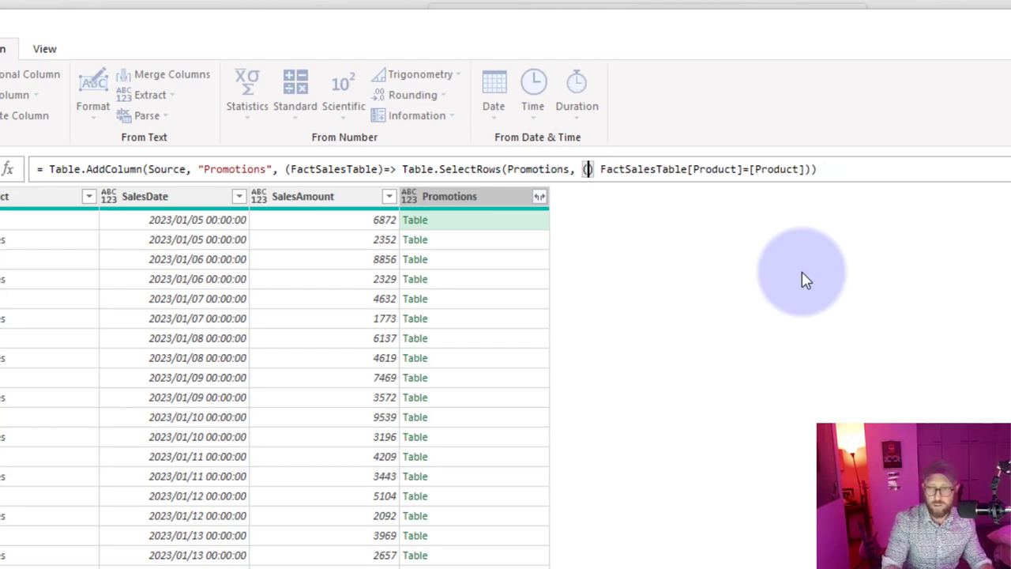
pyautogui.write('Promotions')
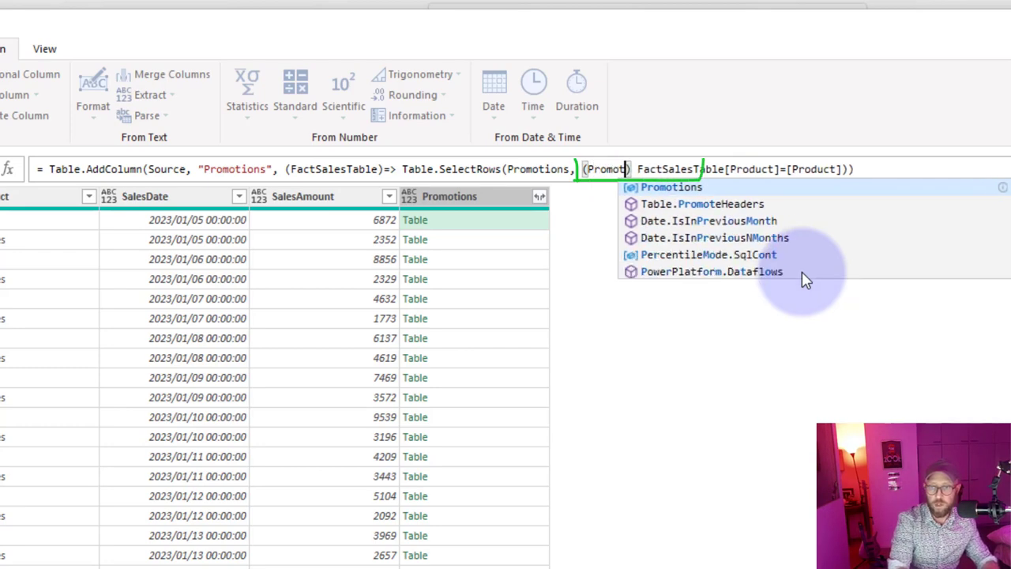
pyautogui.write('Table')
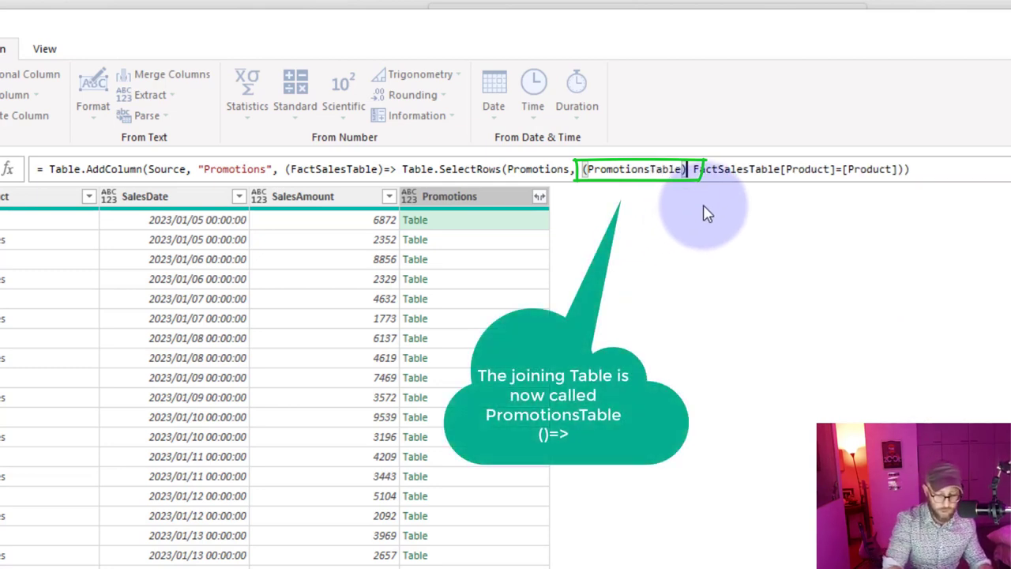
pyautogui.doubleClick(652, 169)
pyautogui.hotkey('ctrl', 'c')
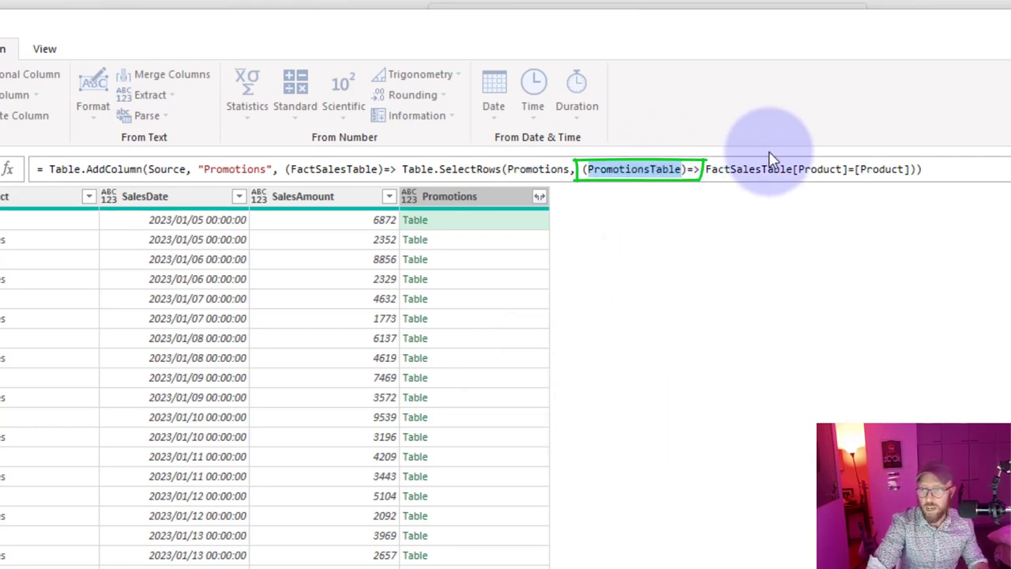
pyautogui.click(672, 169)
pyautogui.hotkey('ctrl', 'v')
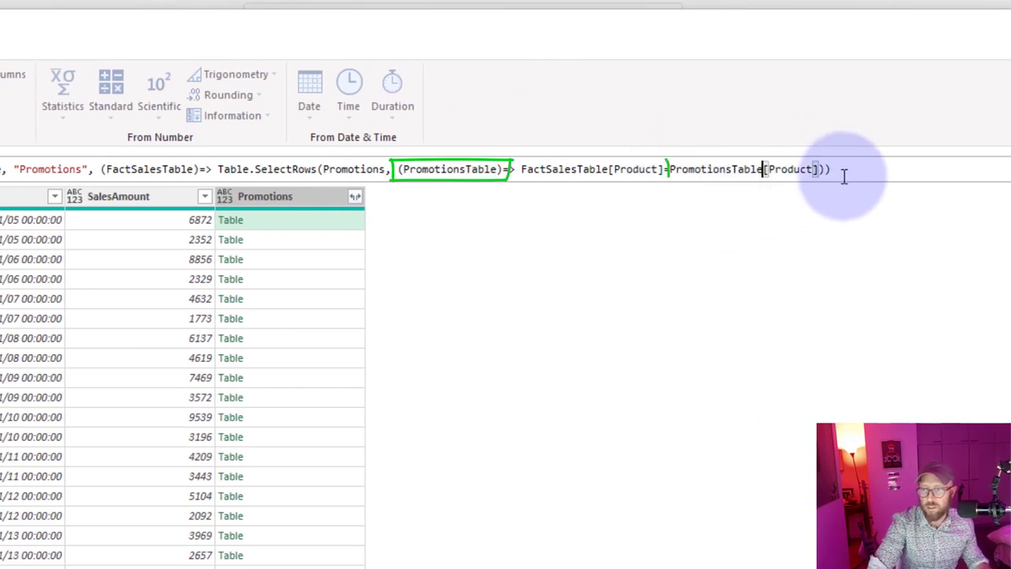
pyautogui.press('Return')
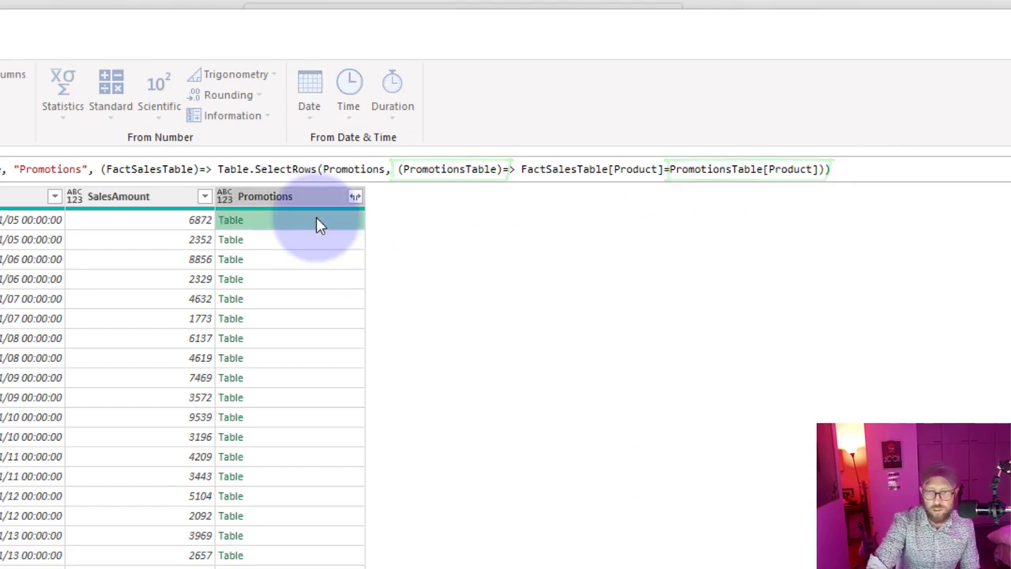
pyautogui.click(314, 239)
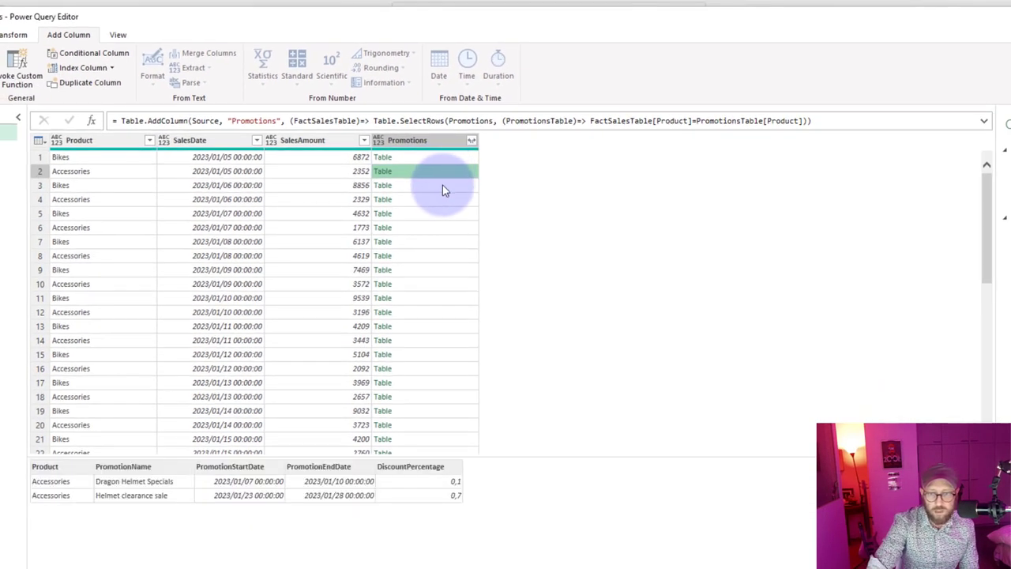
pyautogui.click(442, 185)
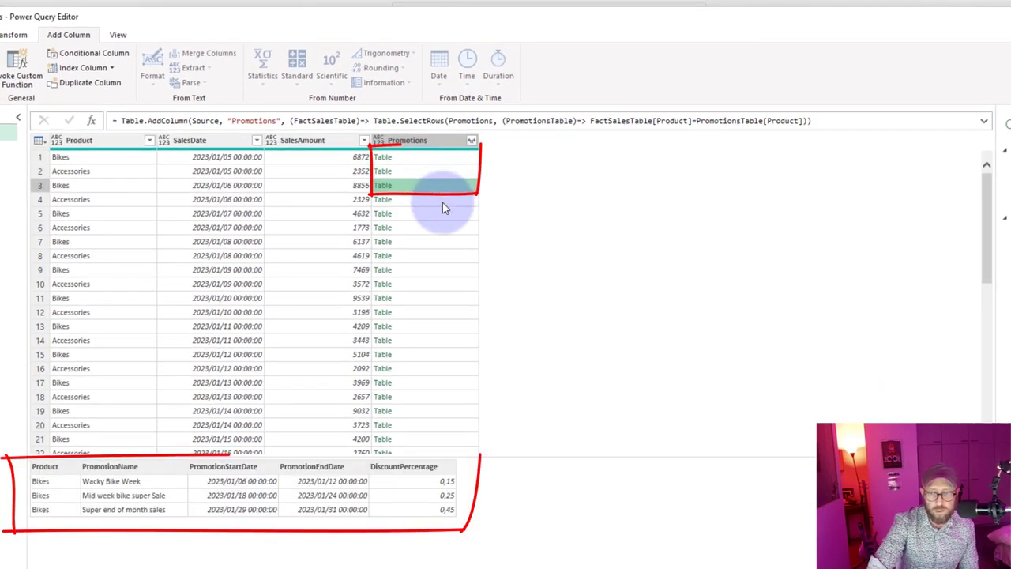
pyautogui.click(442, 201)
pyautogui.click(437, 159)
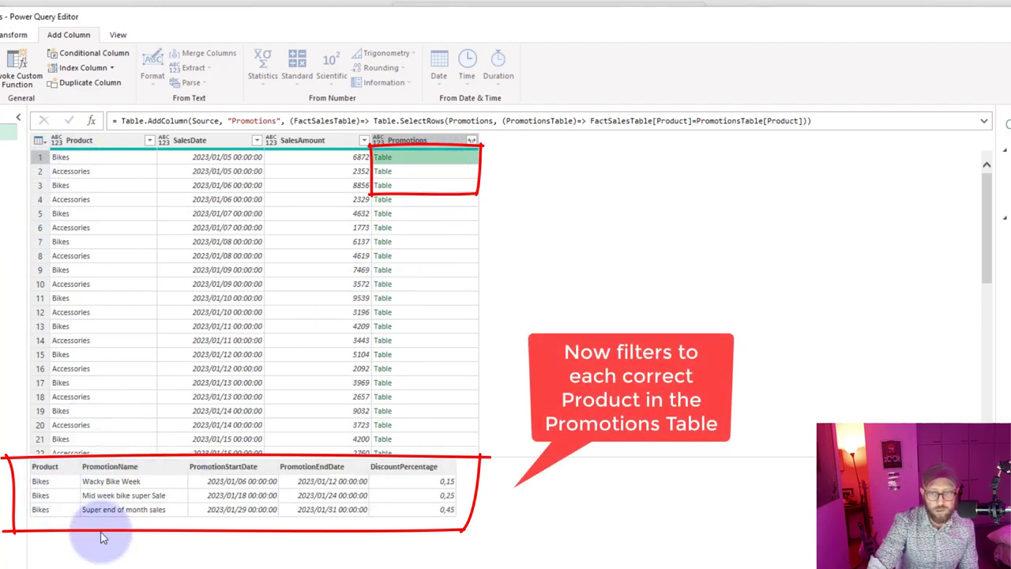
pyautogui.click(115, 171)
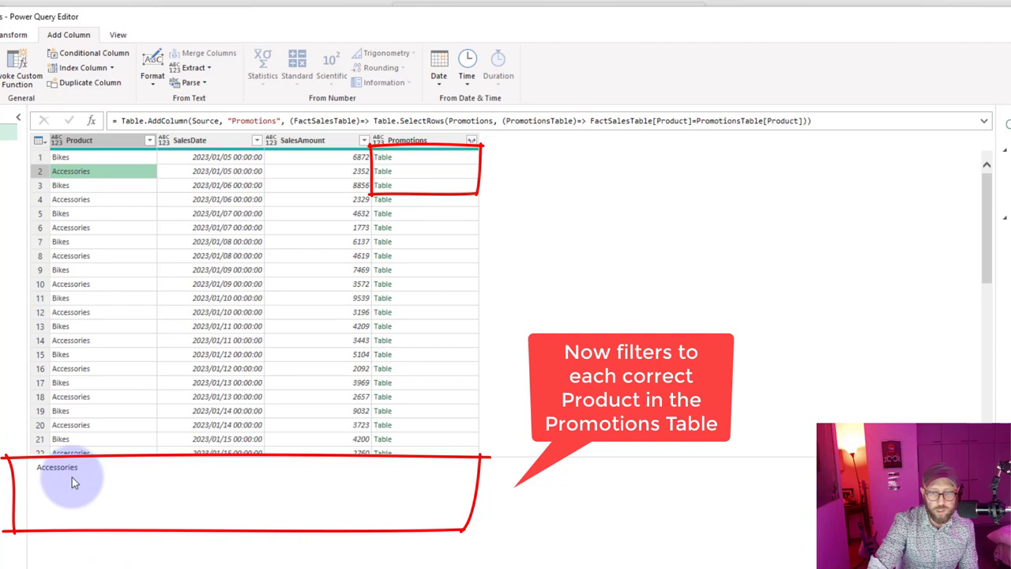
pyautogui.click(446, 170)
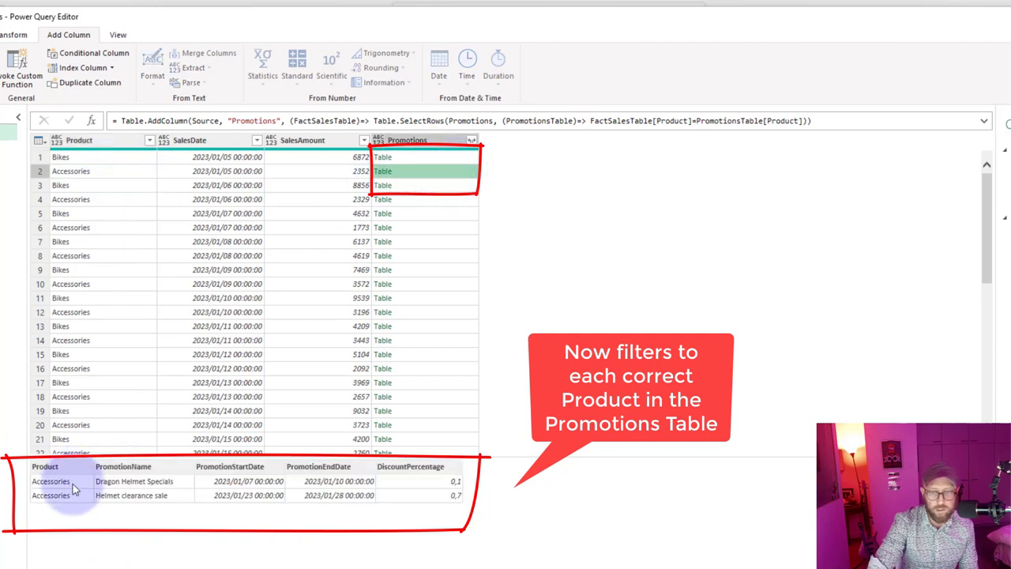
pyautogui.click(107, 186)
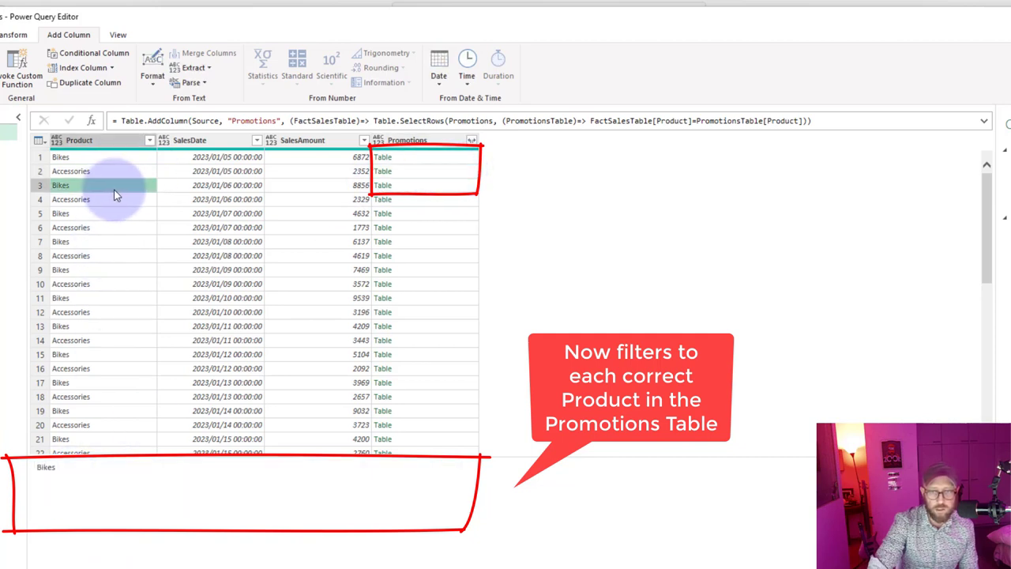
pyautogui.click(432, 188)
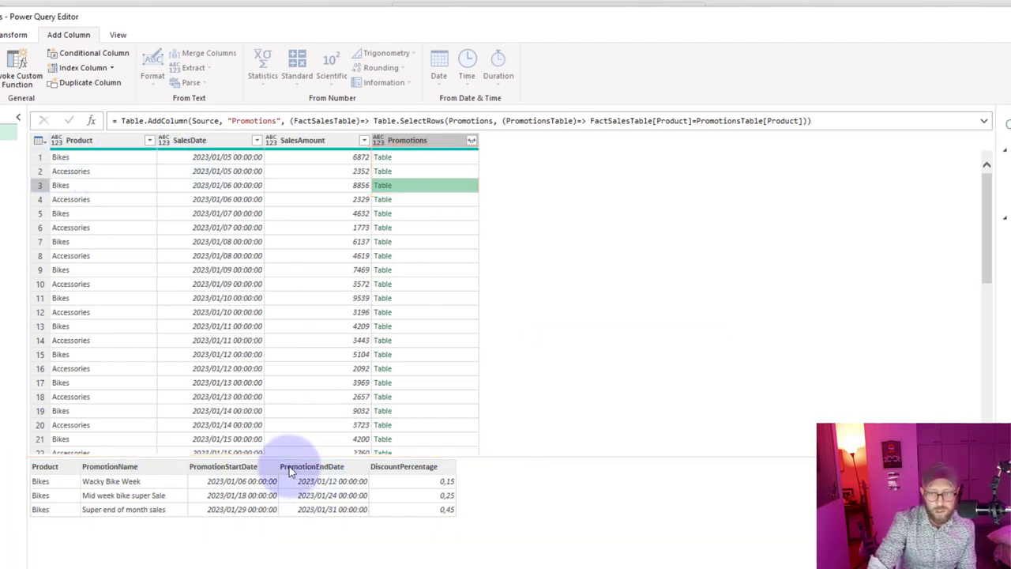
pyautogui.click(809, 123)
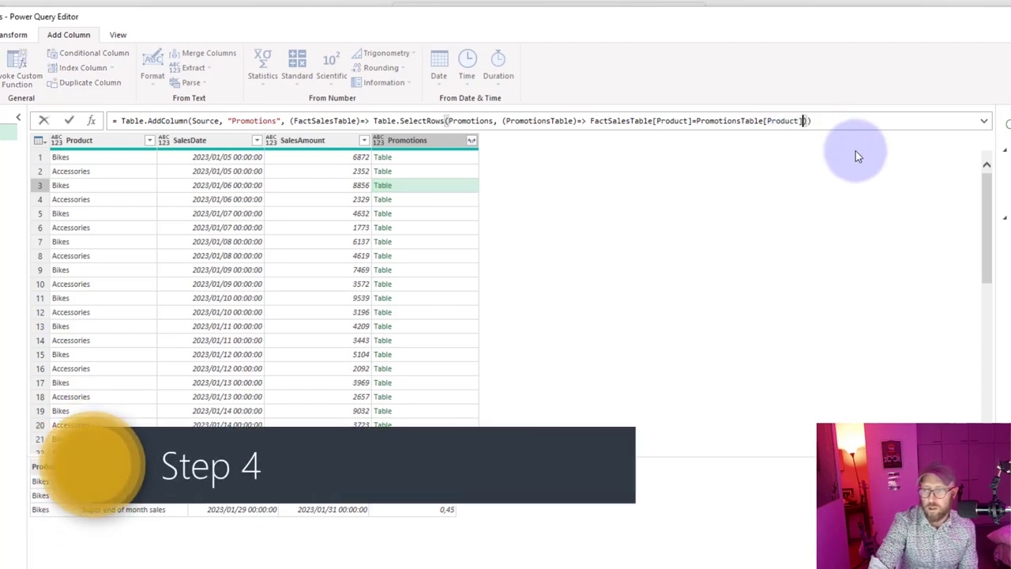
# Step: Append 'and FactSalesTable[SalesDate]>=PromotionsTable[PromotionStartDate] and' to the filter condition
pyautogui.write('and')
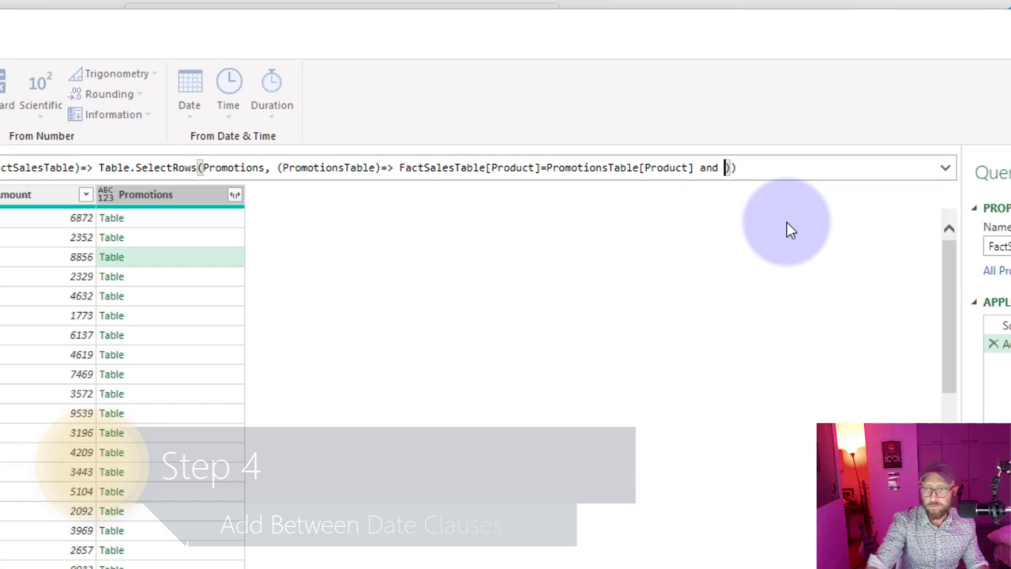
pyautogui.doubleClick(367, 185)
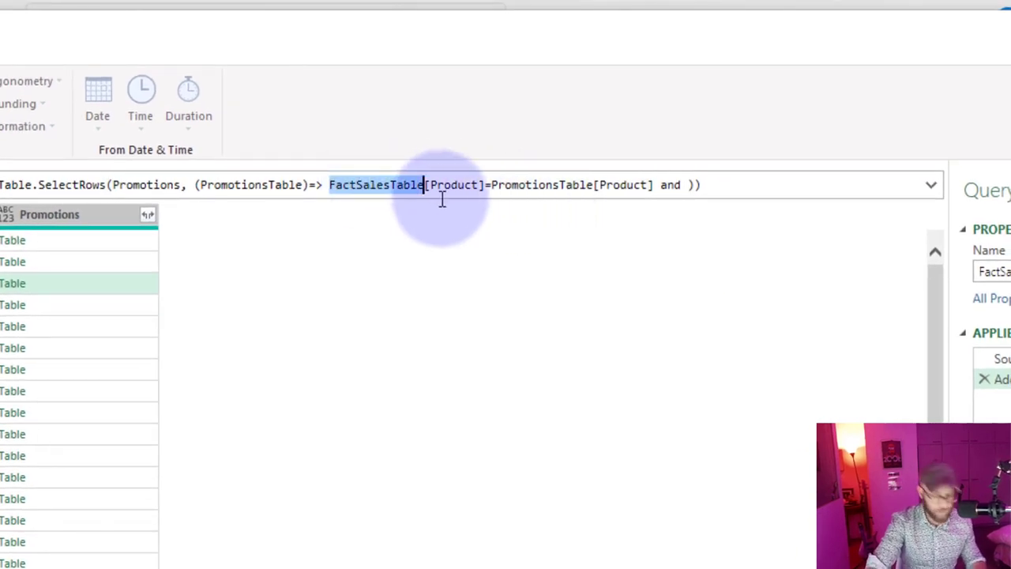
pyautogui.hotkey('ctrl', 'c')
pyautogui.click(686, 186)
pyautogui.hotkey('ctrl', 'v')
pyautogui.write('[')
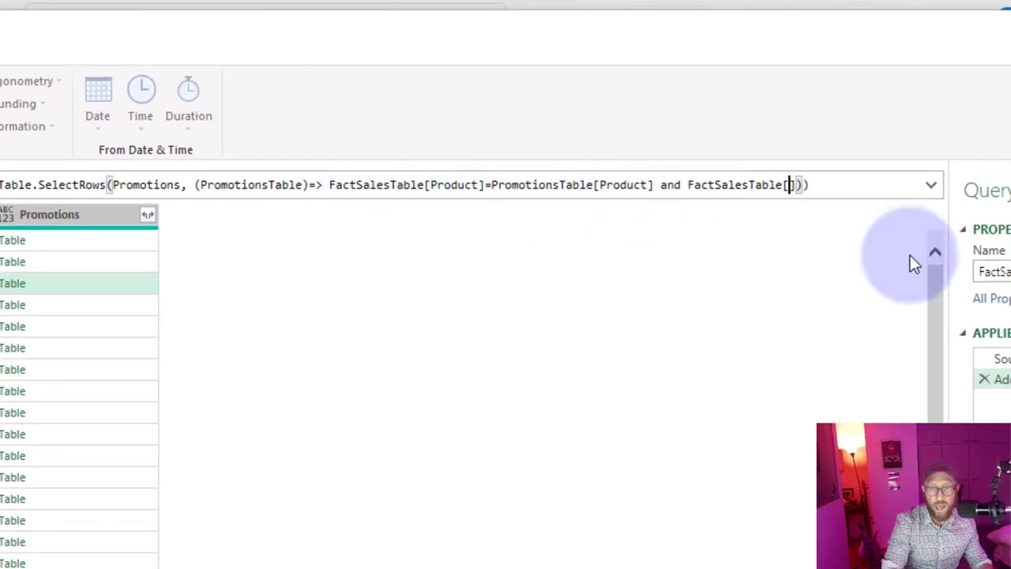
pyautogui.write('SalesD')
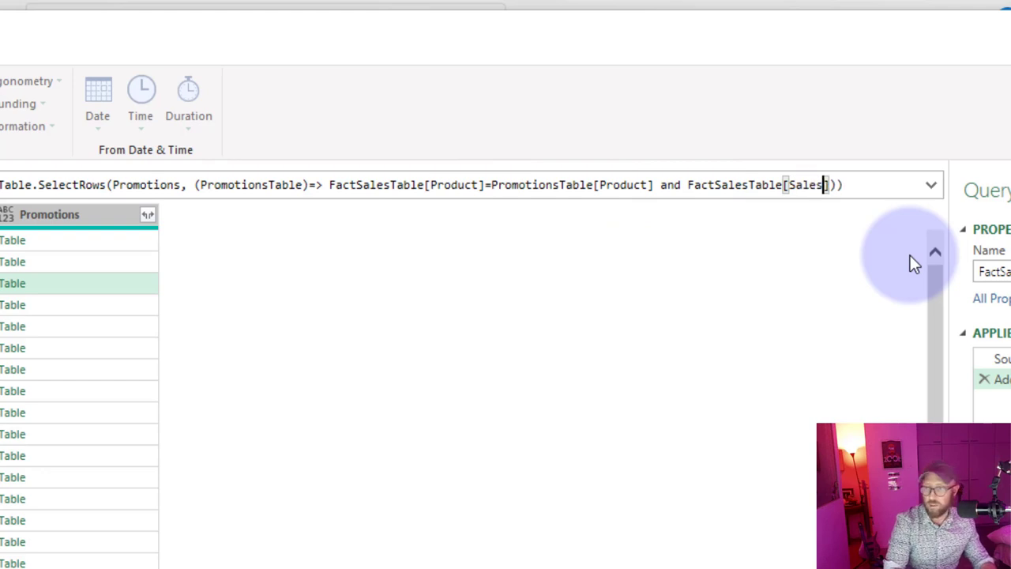
pyautogui.write('ate]')
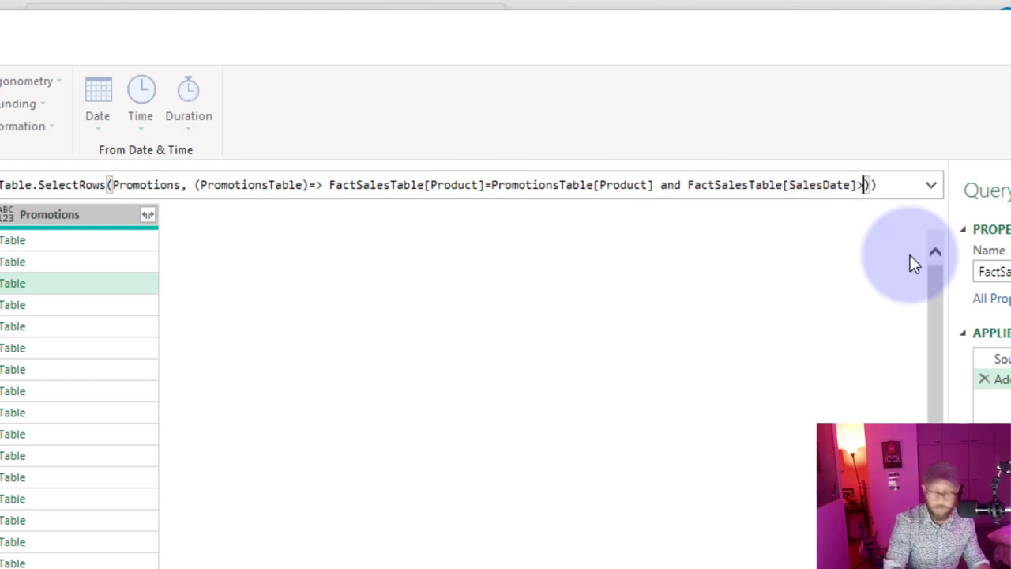
pyautogui.write('>= Pr')
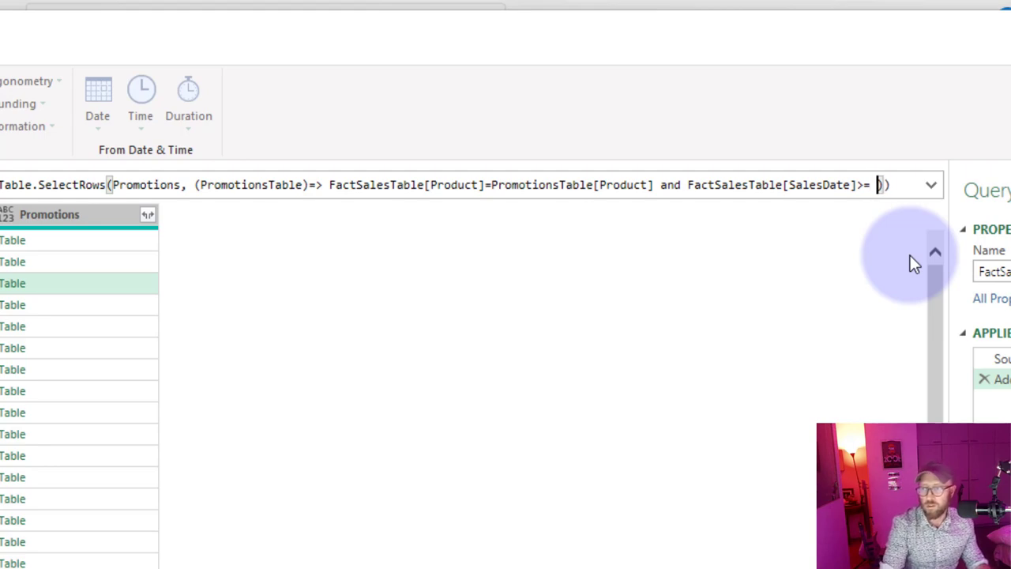
pyautogui.write('omotions')
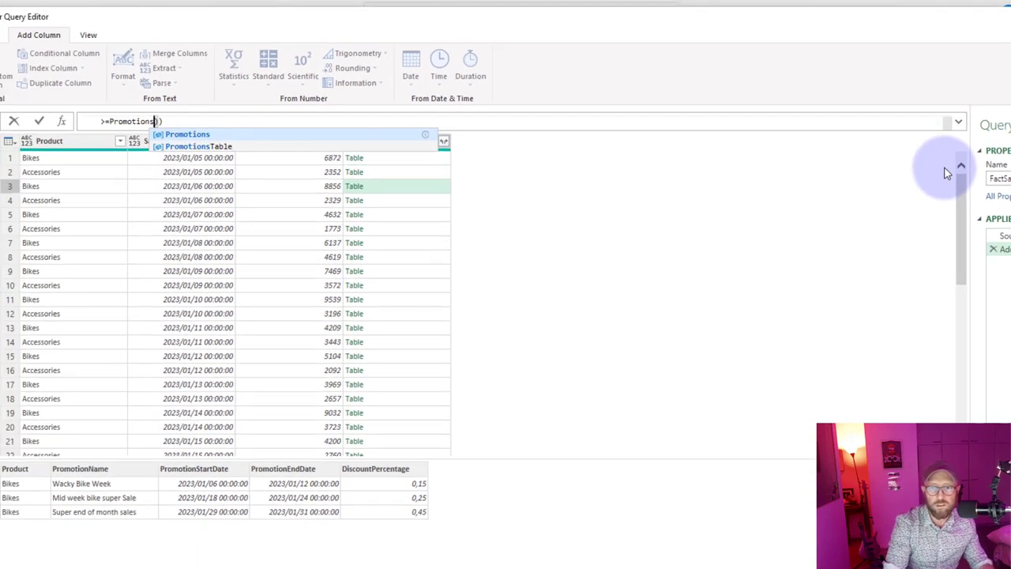
pyautogui.press('Down')
pyautogui.press('Tab')
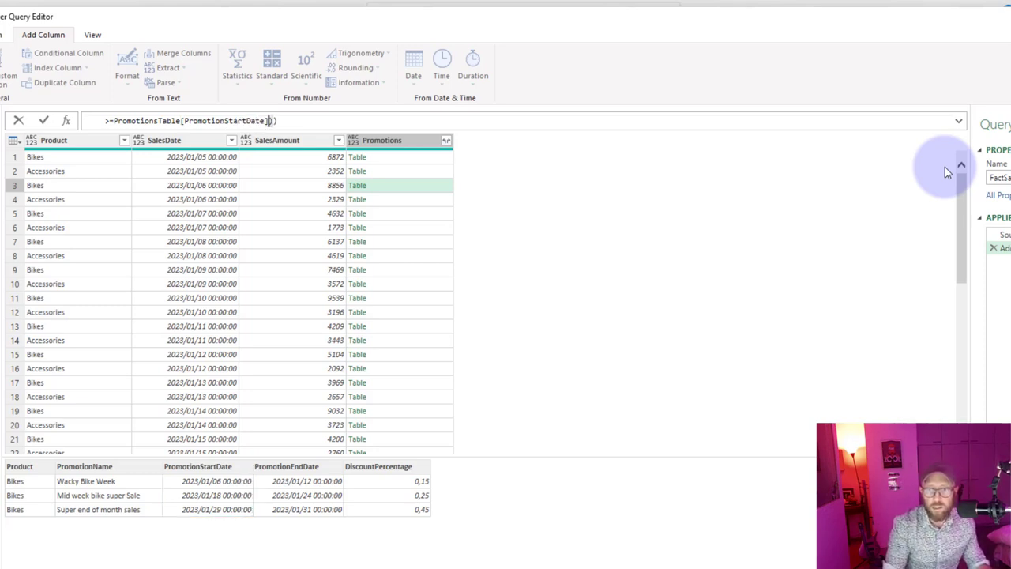
pyautogui.write('and')
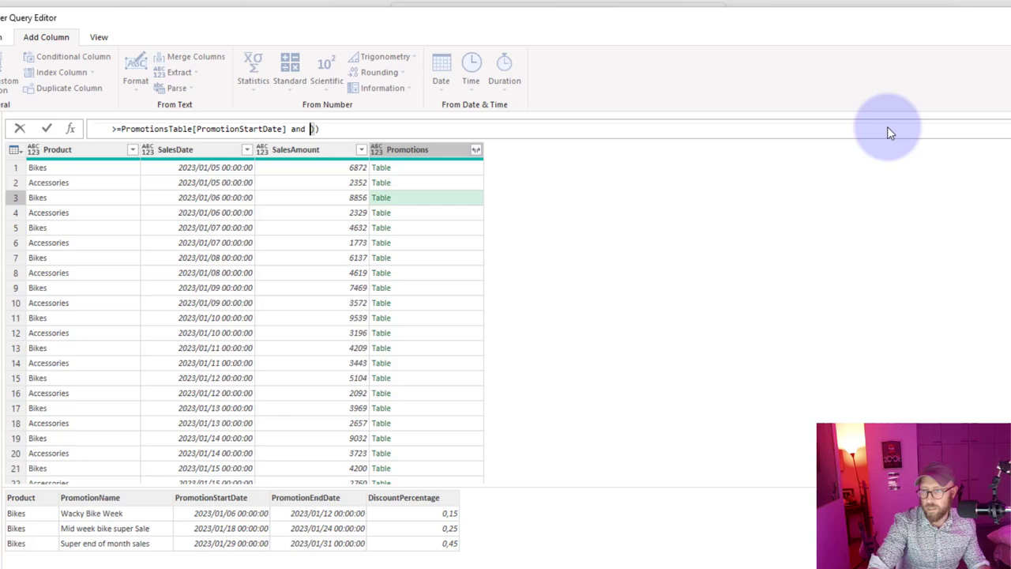
# Step: Enter the FactSalesTable and PromotionsTable references for the end-date comparison
pyautogui.click(1007, 130)
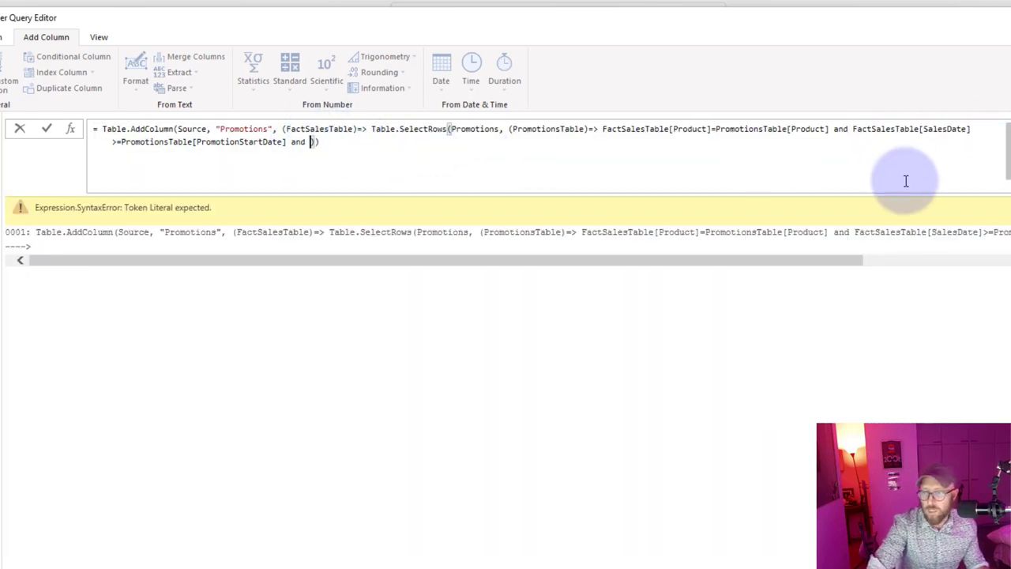
pyautogui.write('FactSalesTable')
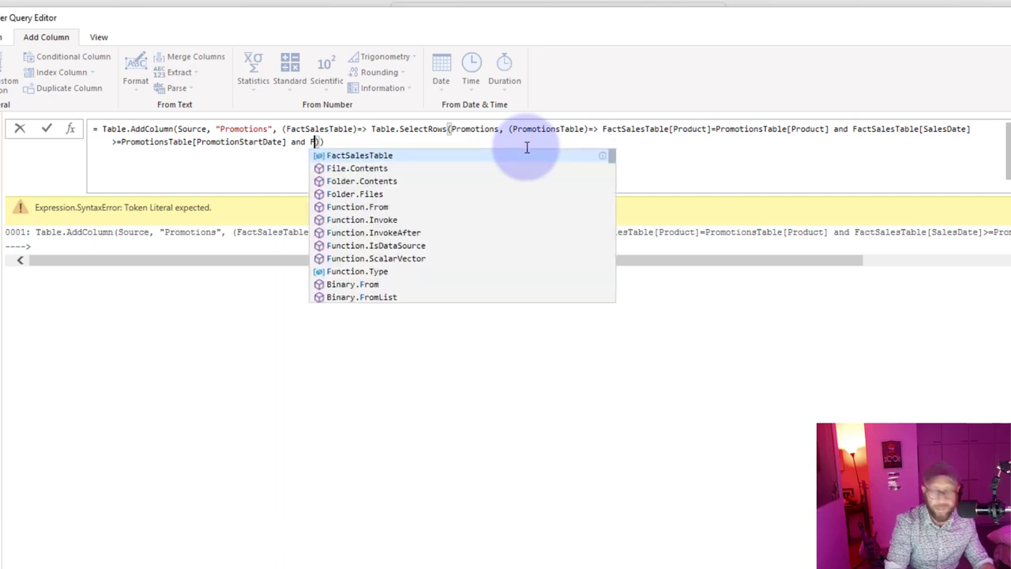
pyautogui.press('Tab')
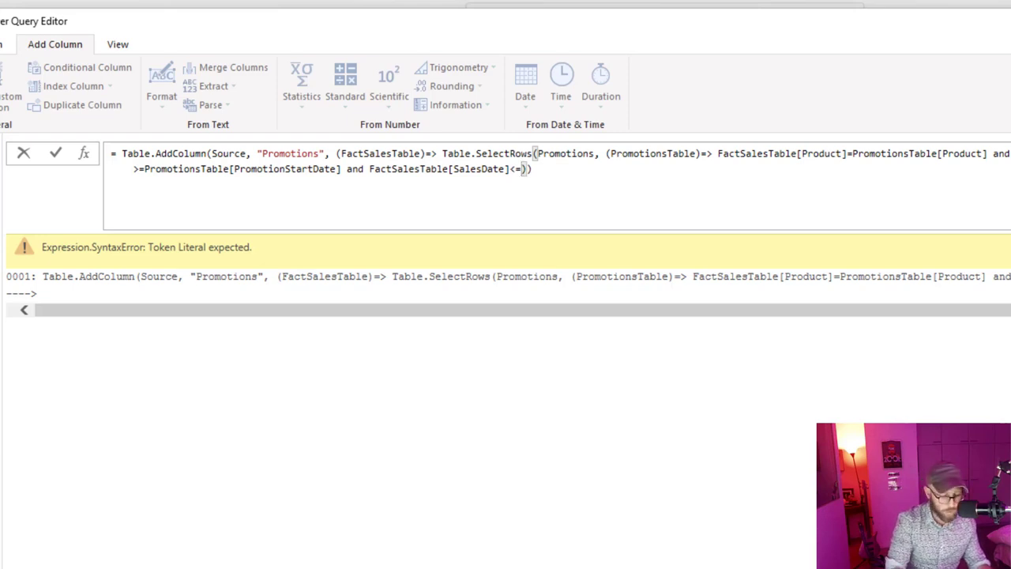
pyautogui.write('Promotions')
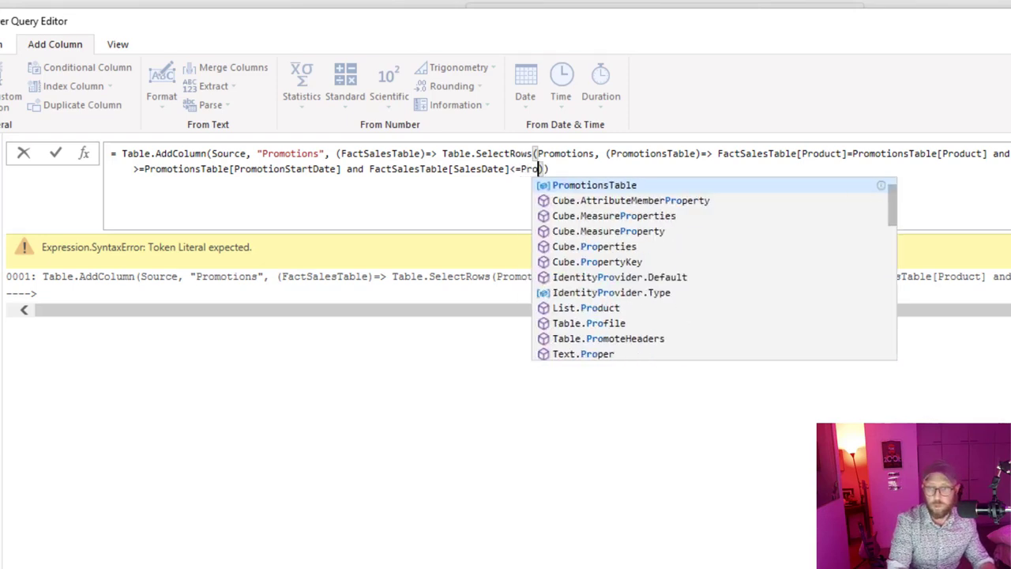
pyautogui.press('Down')
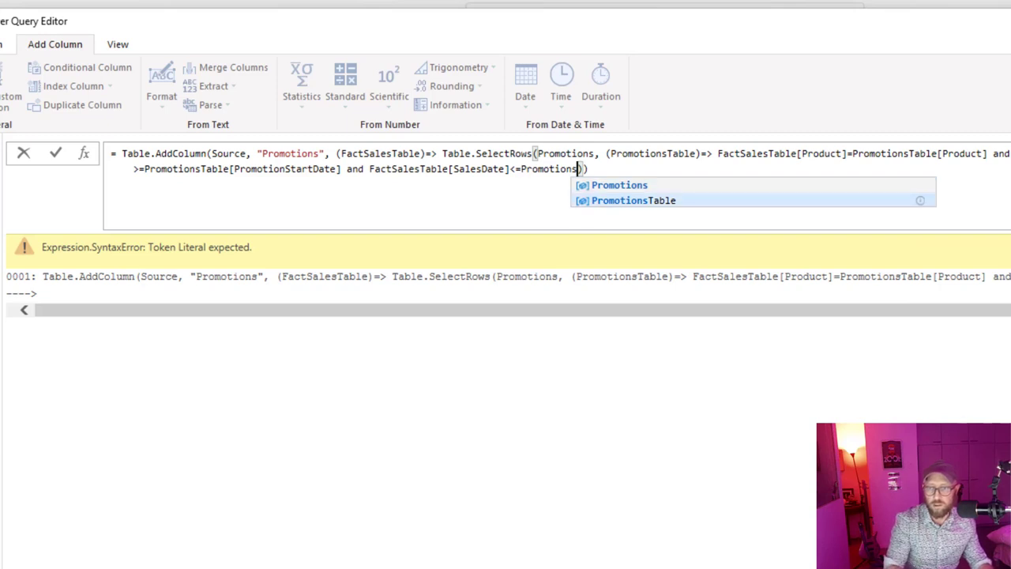
pyautogui.press('Tab')
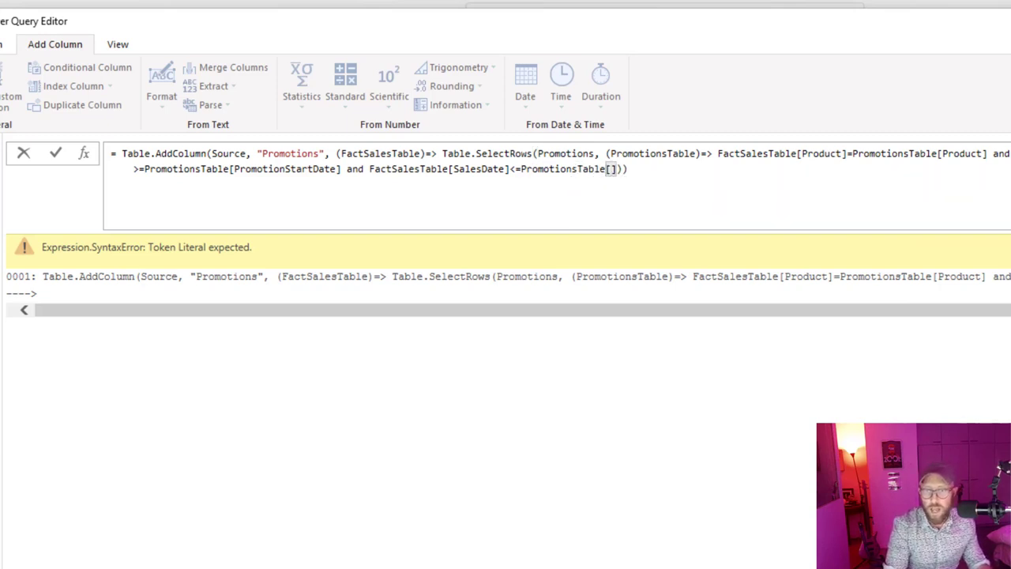
pyautogui.write('[')
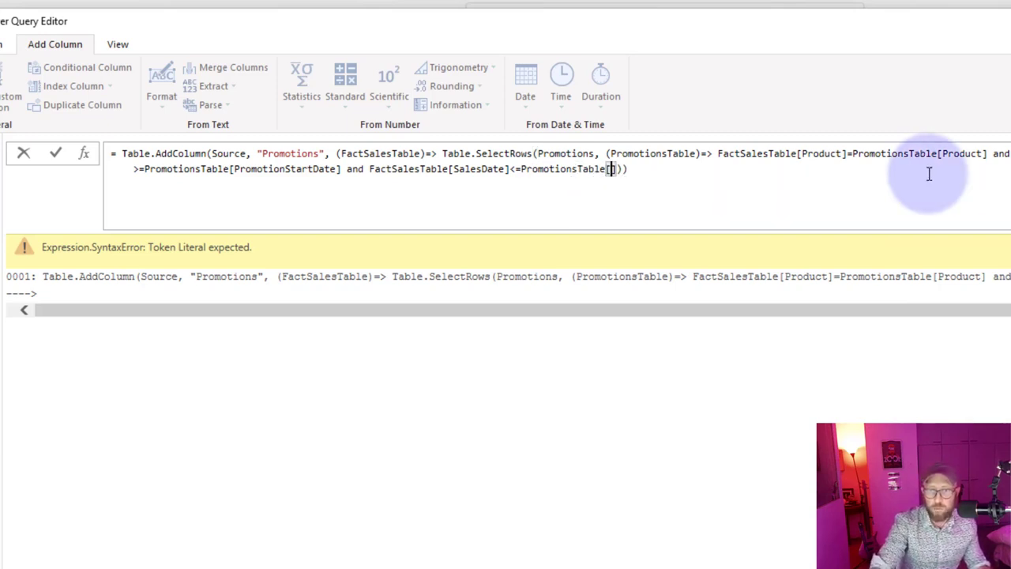
# Step: Fill the empty brackets with PromotionEndDate and commit the formula
pyautogui.doubleClick(284, 168)
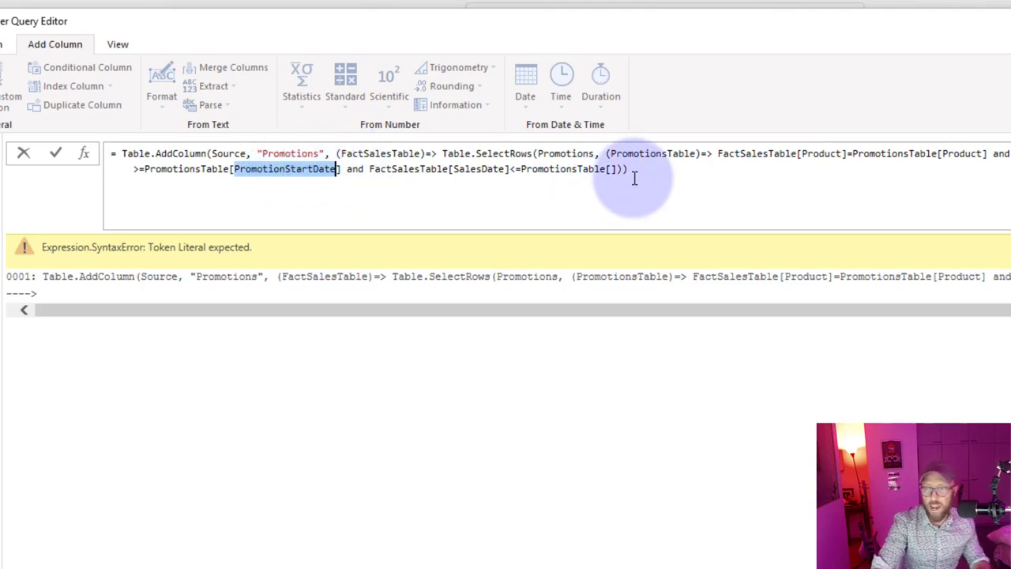
pyautogui.click(610, 168)
pyautogui.hotkey('ctrl', 'v')
pyautogui.press('BackSpace')
pyautogui.press('BackSpace')
pyautogui.press('BackSpace')
pyautogui.press('BackSpace')
pyautogui.press('BackSpace')
pyautogui.press('BackSpace')
pyautogui.press('BackSpace')
pyautogui.press('BackSpace')
pyautogui.press('BackSpace')
pyautogui.write('EndDate')
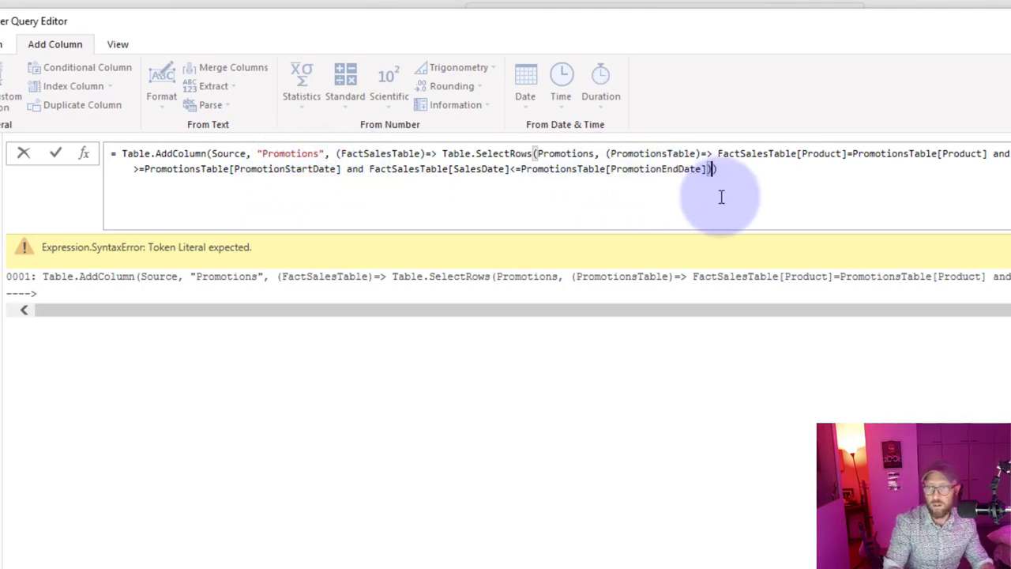
pyautogui.press('Return')
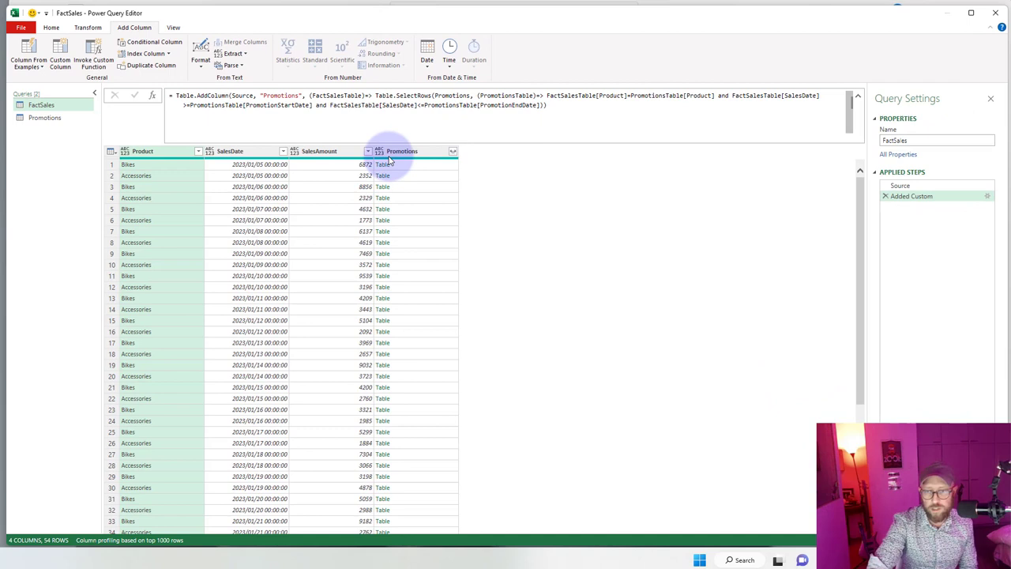
# Step: Preview matched promotions for sales rows 1-10, e.g. Wacky Bike Week for the 2023/01/06 Bikes sale
pyautogui.click(442, 181)
pyautogui.click(433, 176)
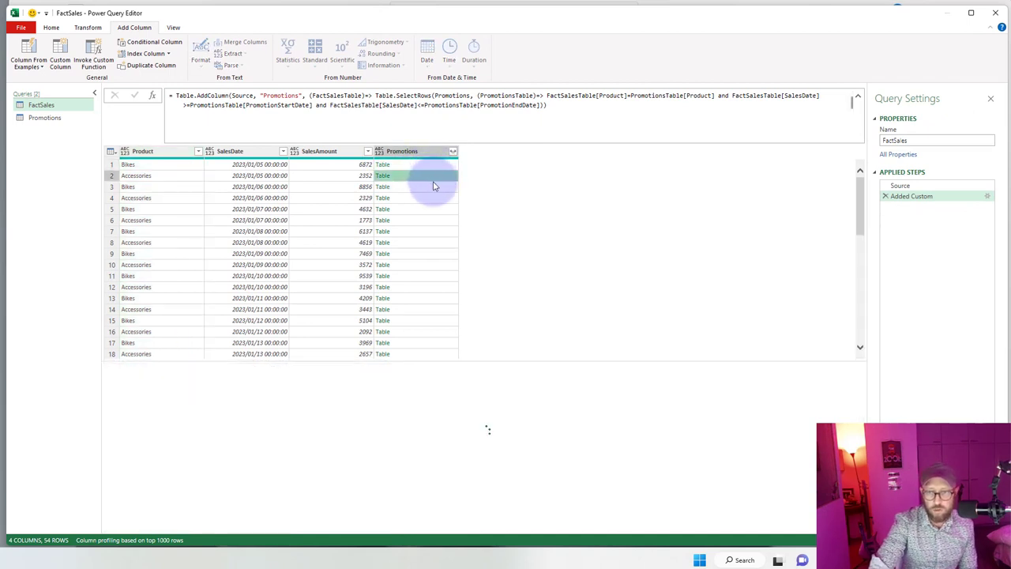
pyautogui.click(434, 187)
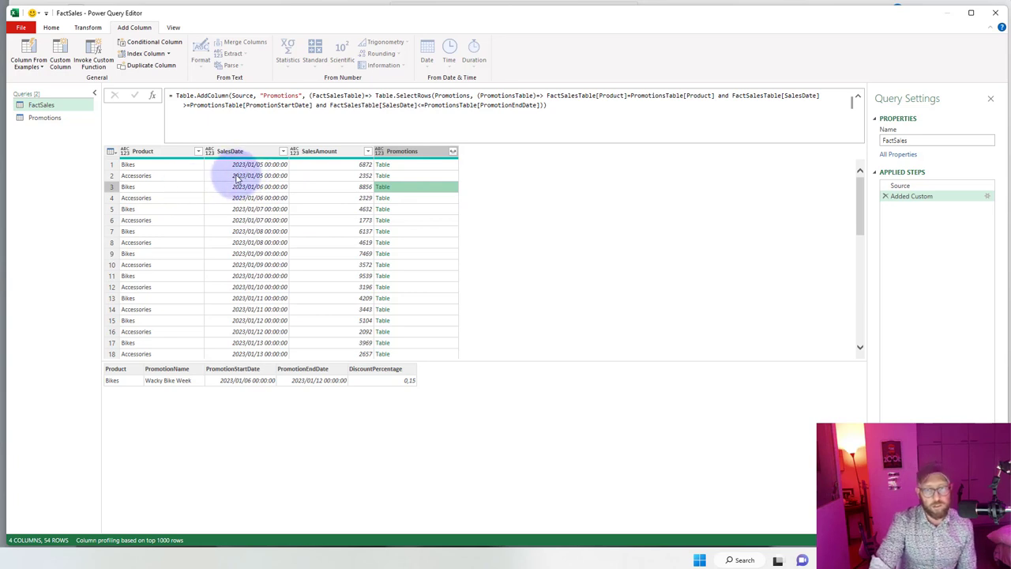
pyautogui.click(405, 198)
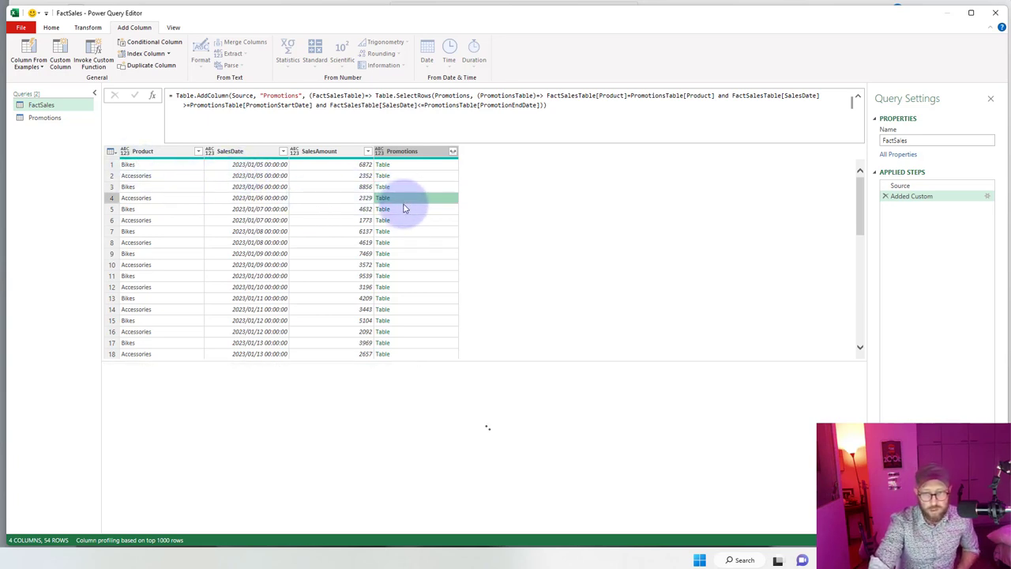
pyautogui.click(405, 209)
pyautogui.click(405, 221)
pyautogui.click(405, 231)
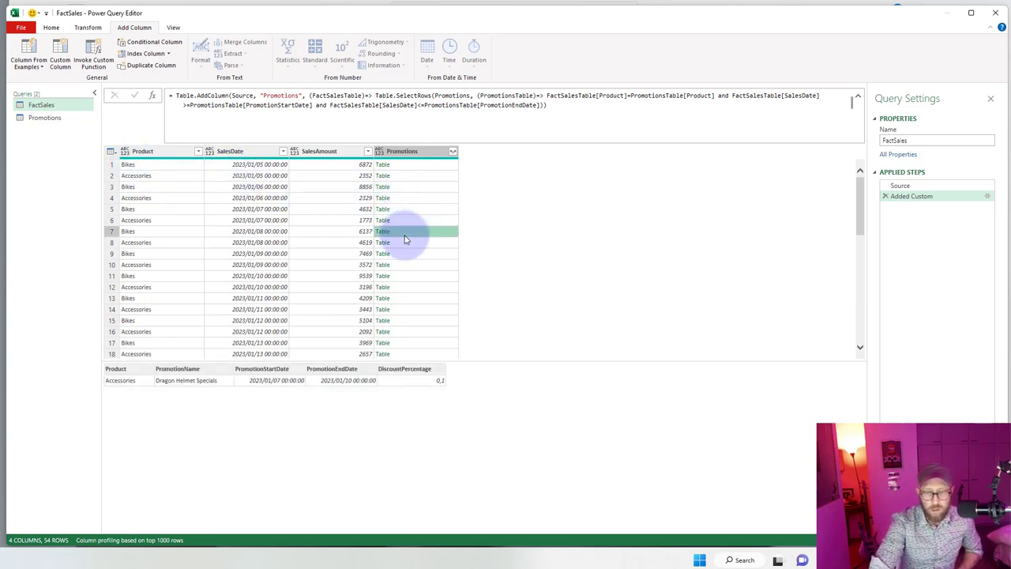
pyautogui.click(417, 242)
pyautogui.click(417, 253)
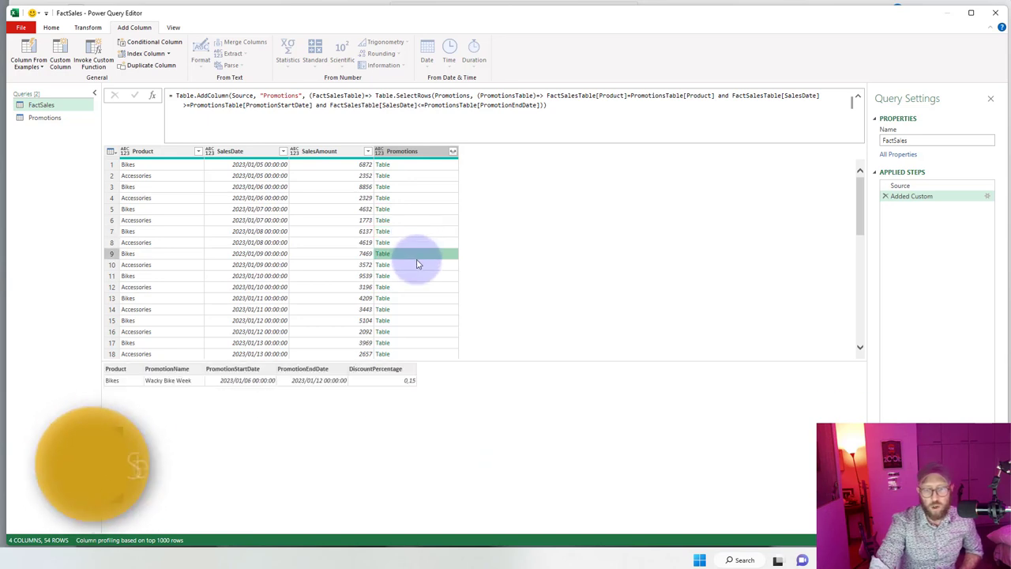
pyautogui.click(417, 264)
pyautogui.click(412, 231)
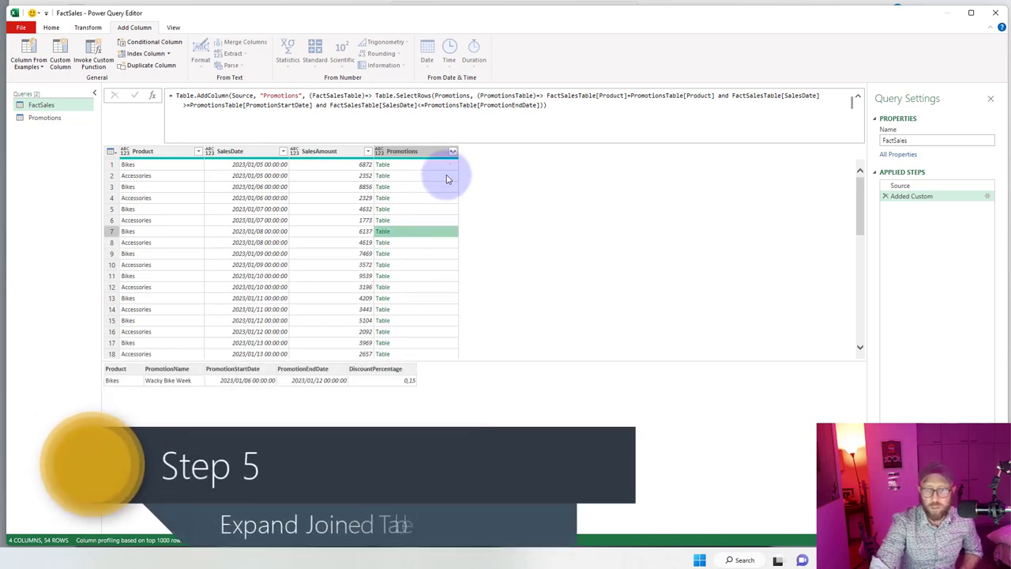
# Step: Expand Promotions into only PromotionName and DiscountPercentage, without the column-name prefix
pyautogui.click(452, 153)
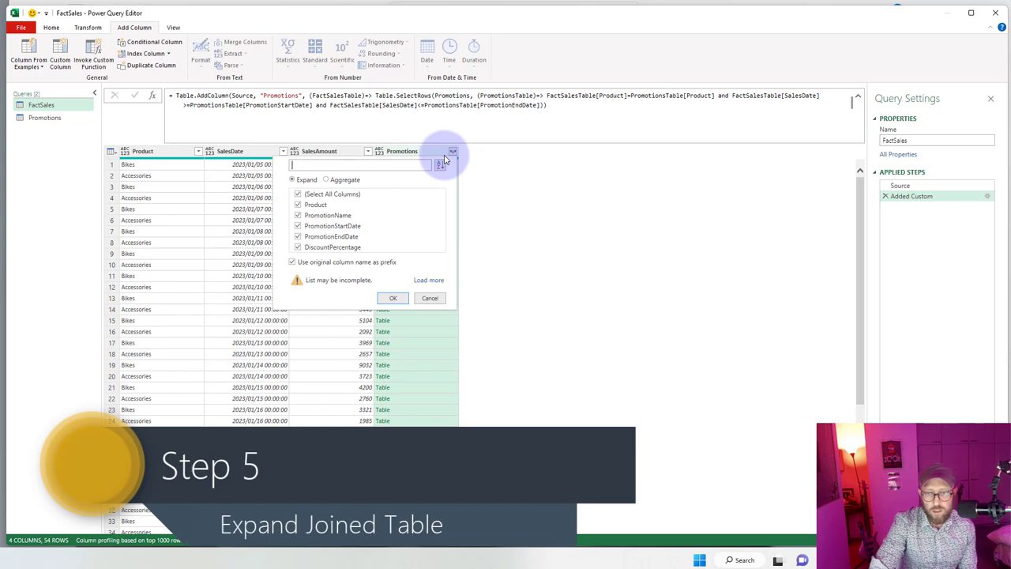
pyautogui.click(320, 262)
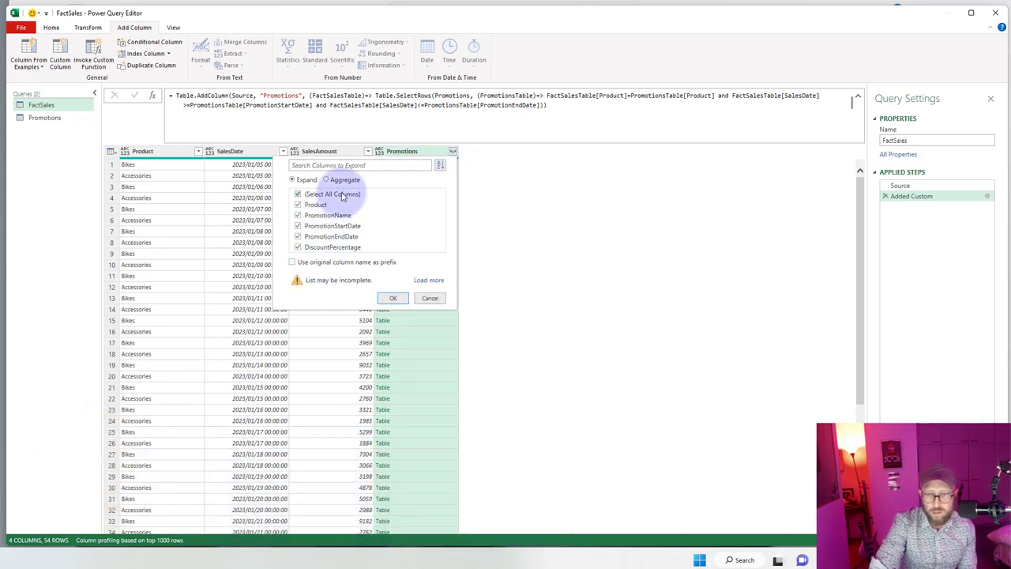
pyautogui.click(324, 194)
pyautogui.click(328, 215)
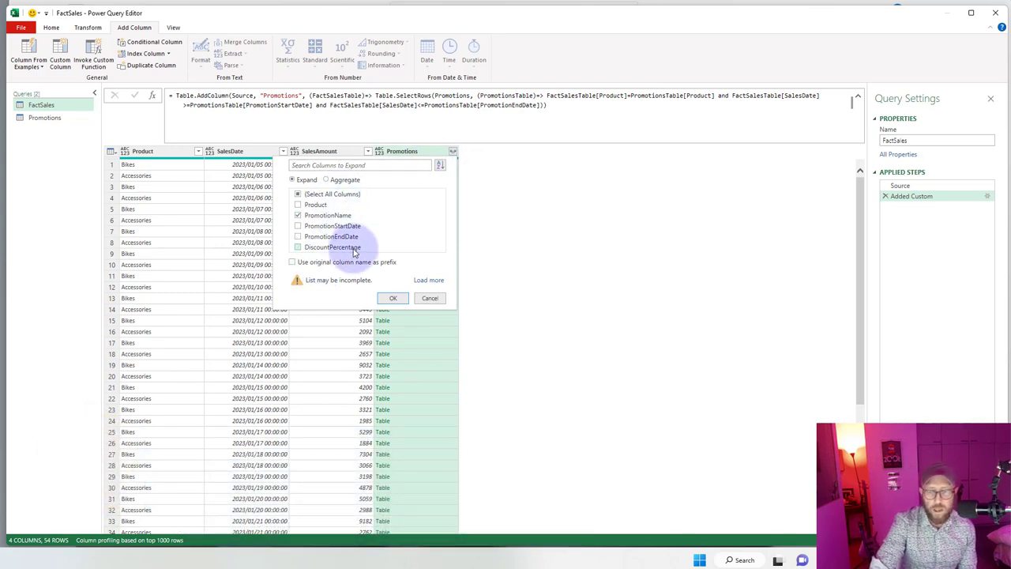
pyautogui.click(332, 247)
pyautogui.click(394, 299)
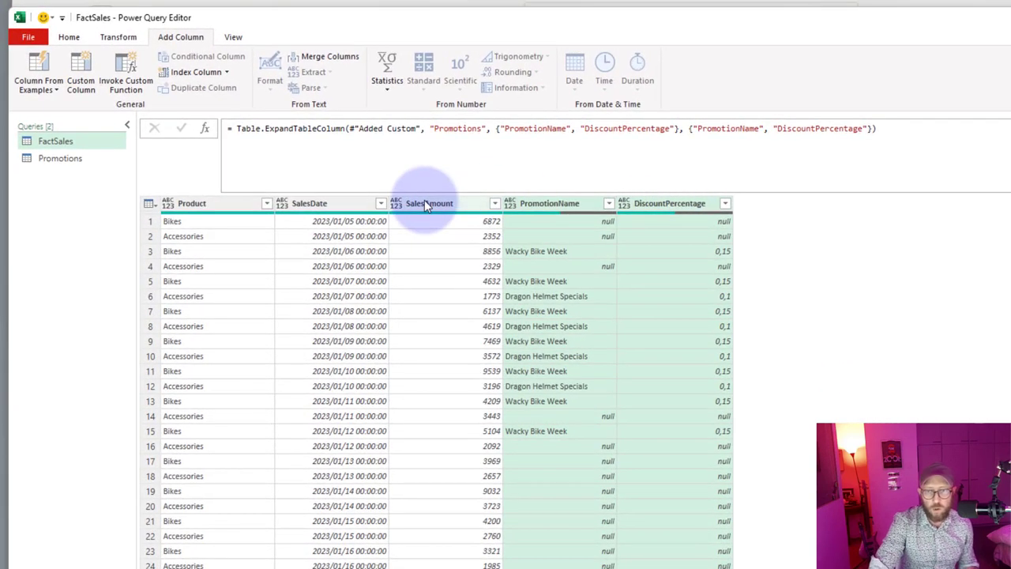
# Step: Select the SalesAmount and DiscountPercentage columns and bring up the data type choices
pyautogui.click(424, 203)
pyautogui.keyDown('ctrl'); pyautogui.click(684, 203); pyautogui.keyUp('ctrl')
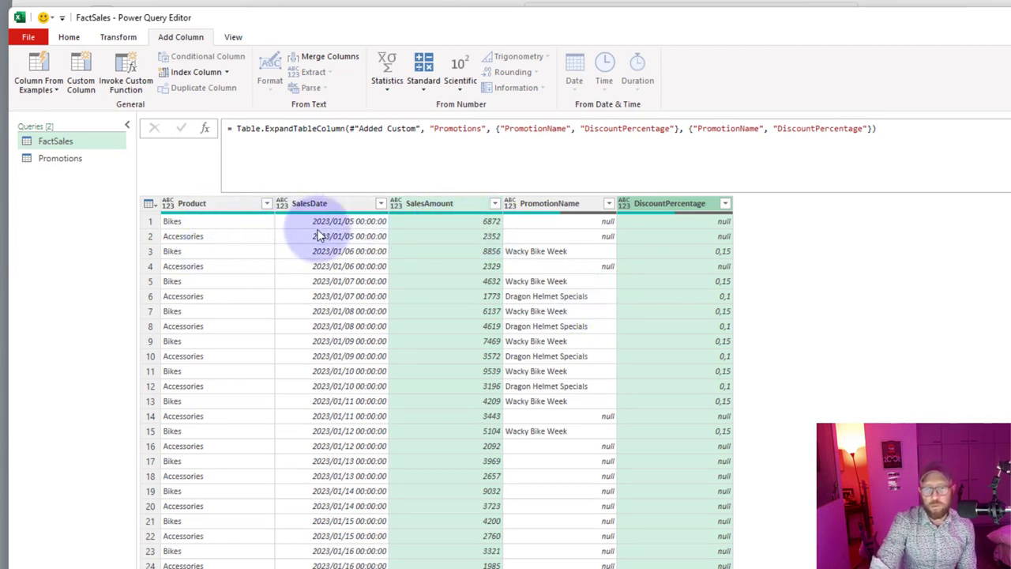
pyautogui.keyDown('ctrl'); pyautogui.click(527, 279); pyautogui.keyUp('ctrl')
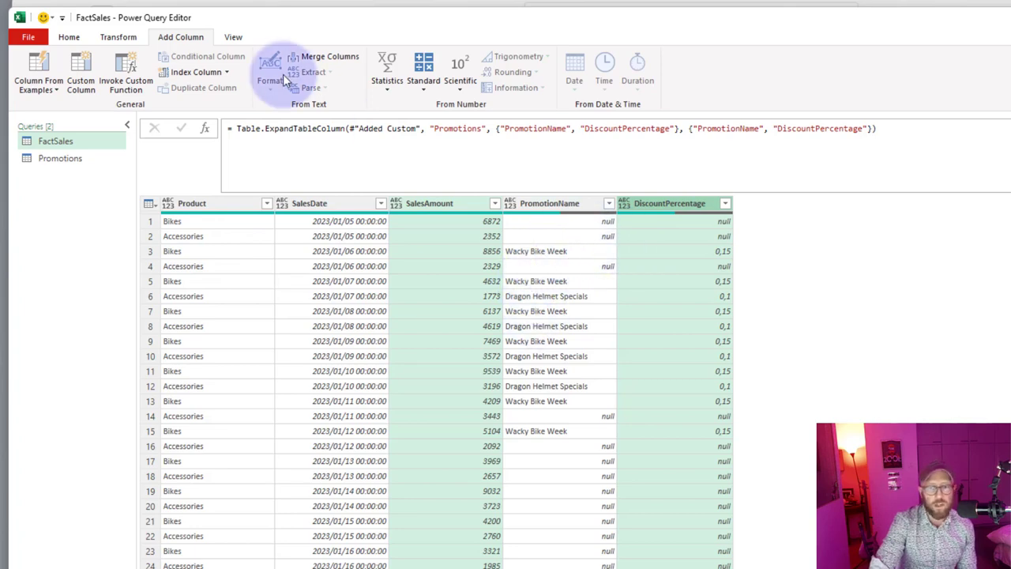
pyautogui.click(119, 39)
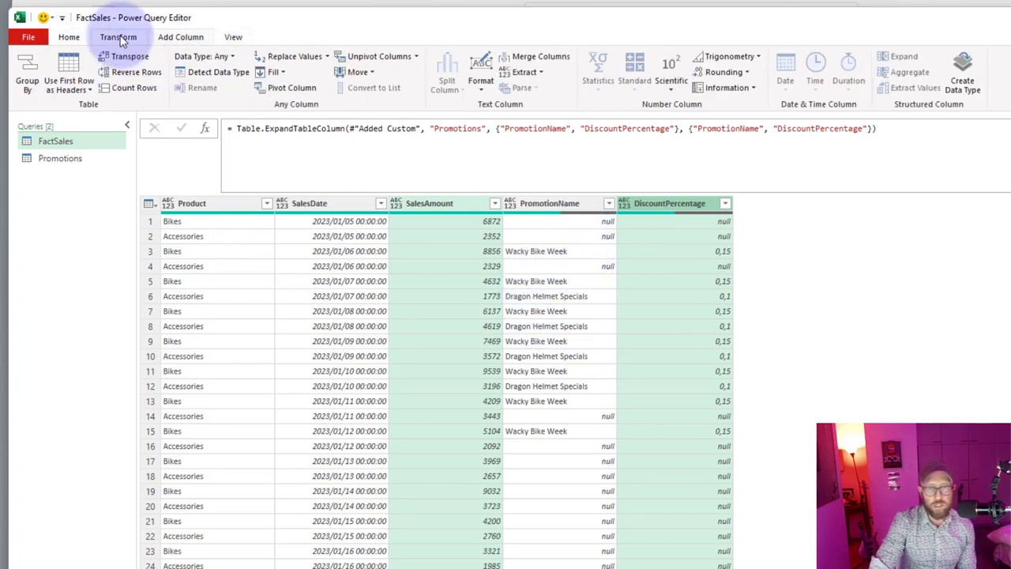
pyautogui.click(227, 58)
# Step: Make both columns Decimal Number, then add DiscountAmount as [SalesAmount]*[DiscountPercentage]
pyautogui.click(237, 73)
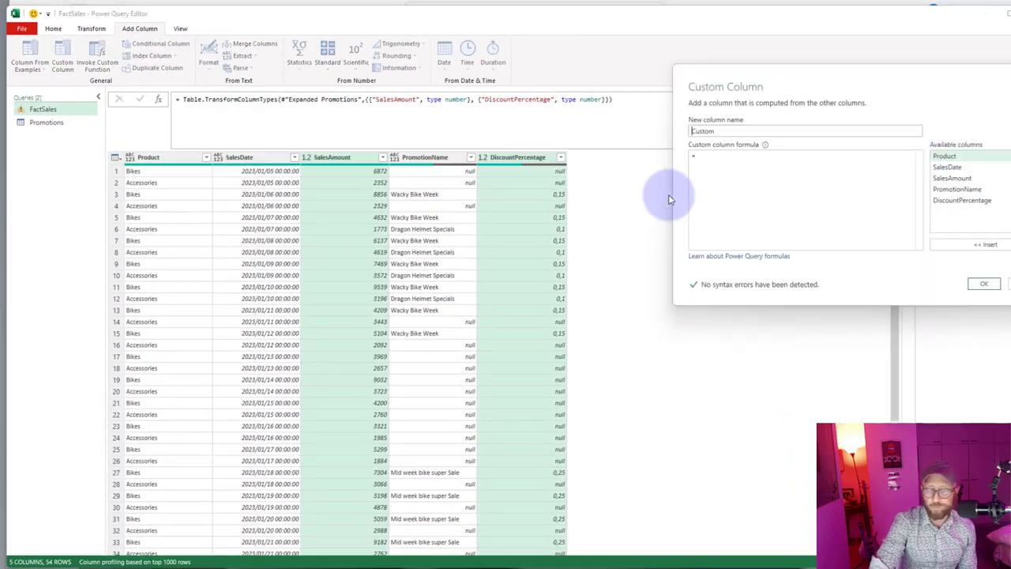
pyautogui.doubleClick(737, 132)
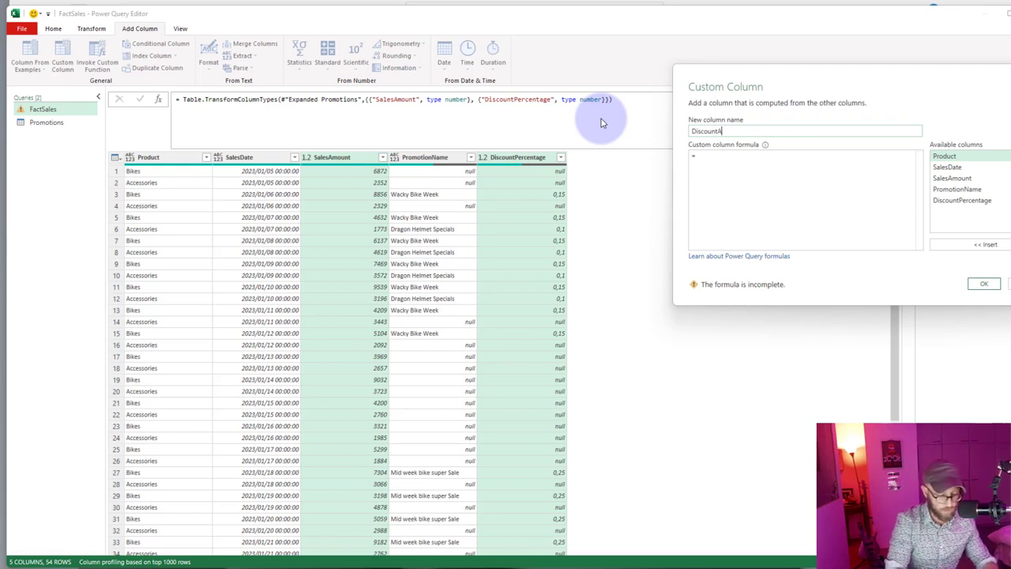
pyautogui.click(736, 162)
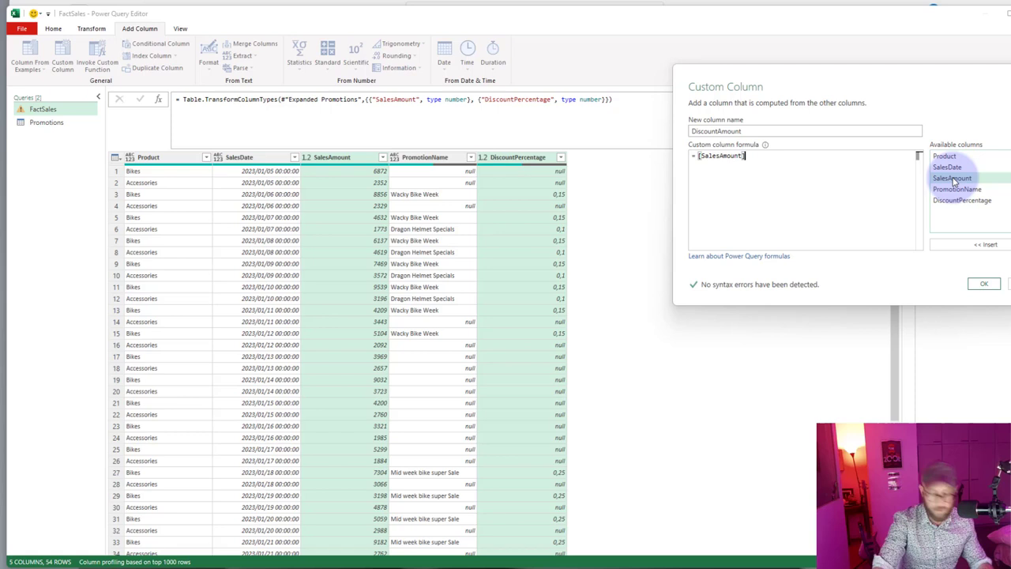
pyautogui.write('*')
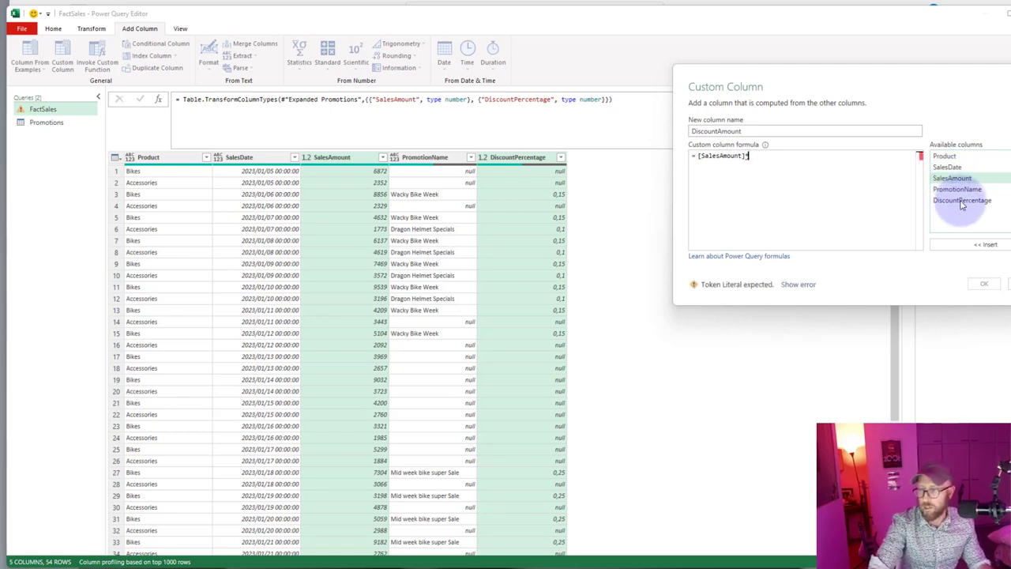
pyautogui.click(962, 201)
pyautogui.click(986, 244)
pyautogui.click(983, 283)
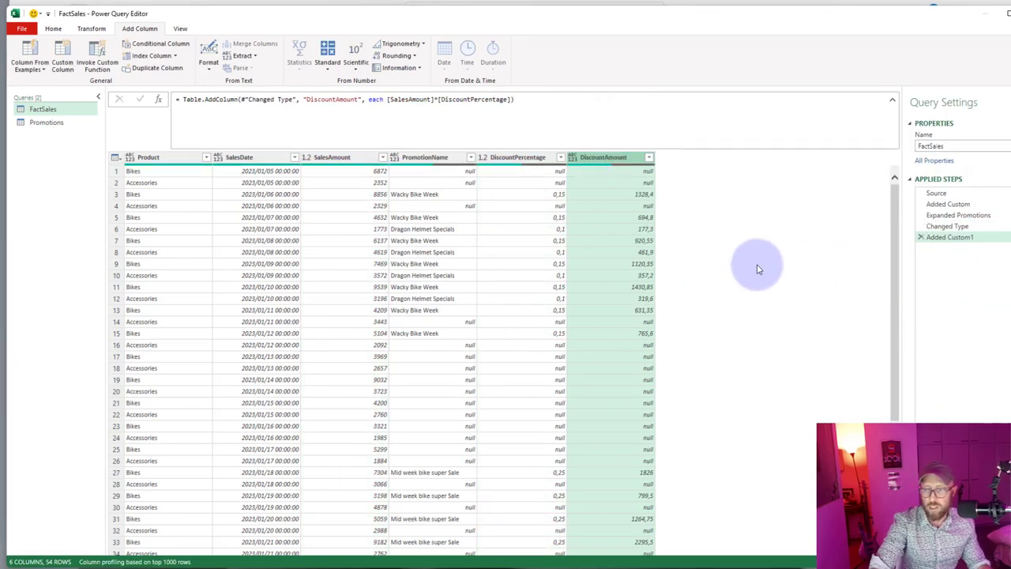
# Step: Review the new DiscountAmount column and check its data type options
pyautogui.scroll(-3, 566, 197)
pyautogui.scroll(3, 577, 197)
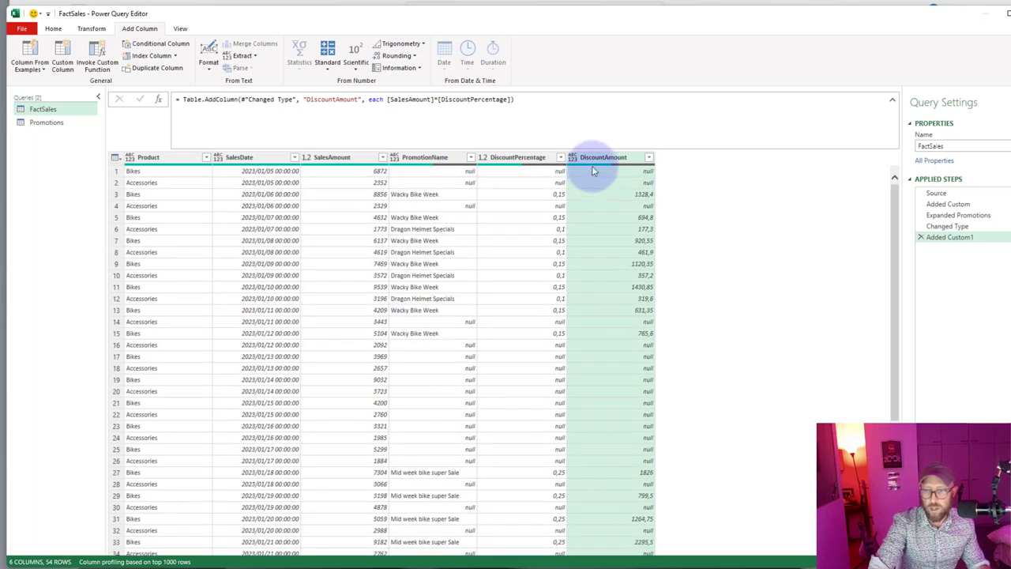
pyautogui.click(91, 28)
pyautogui.click(170, 40)
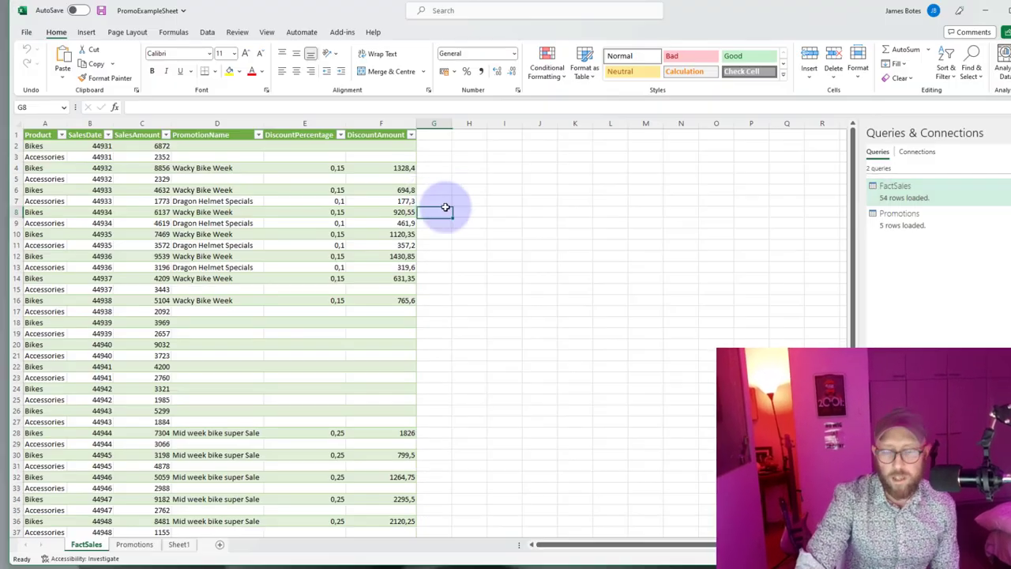
pyautogui.click(386, 168)
pyautogui.scroll(-11, 387, 210)
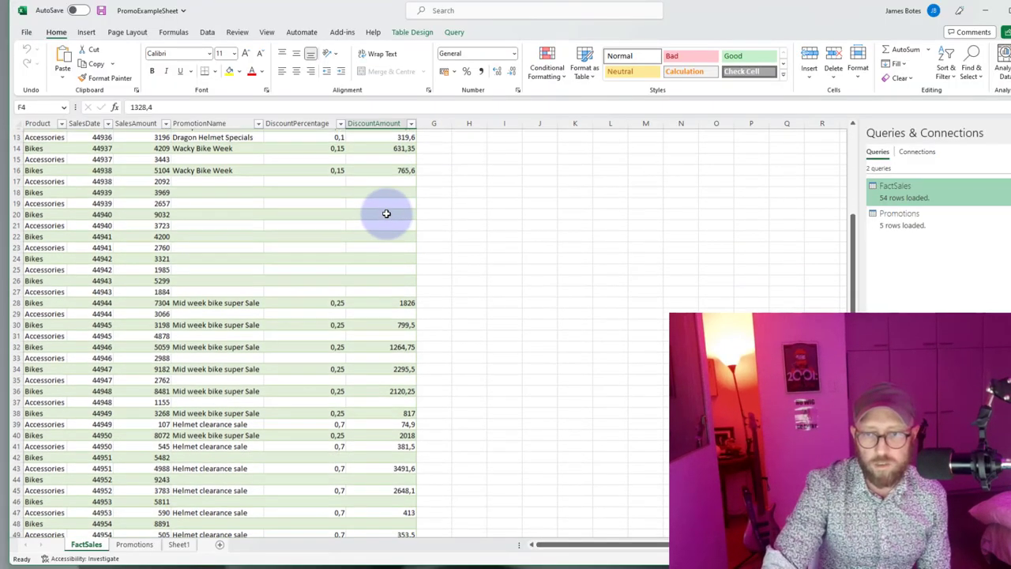
pyautogui.scroll(11, 386, 213)
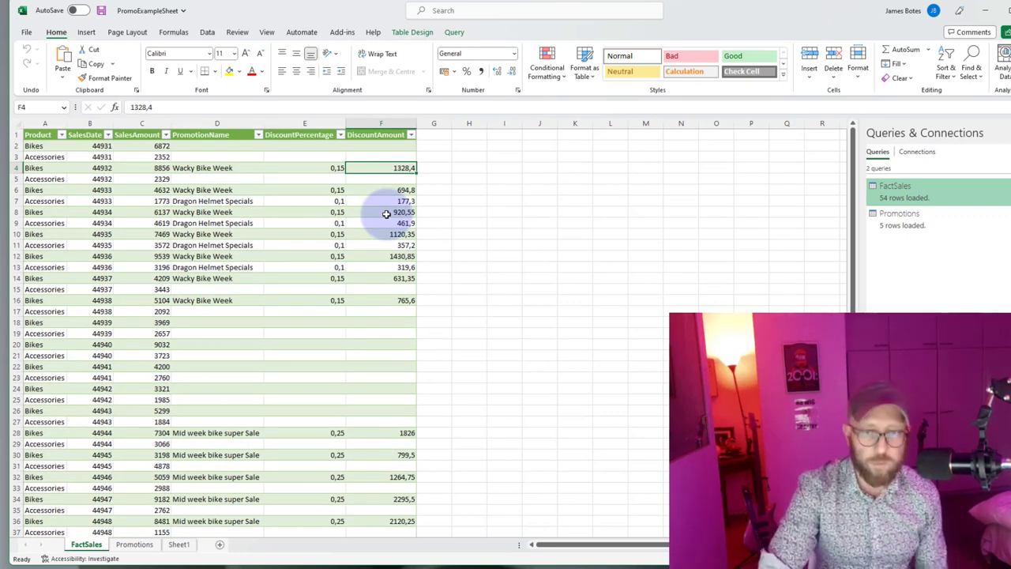
pyautogui.scroll(-6, 289, 248)
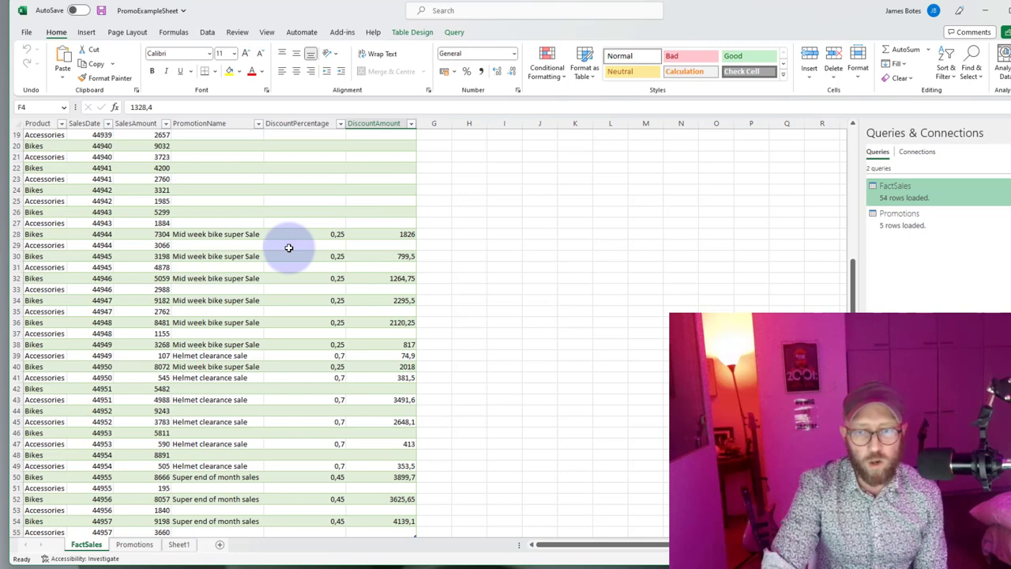
pyautogui.scroll(6, 289, 248)
pyautogui.click(411, 135)
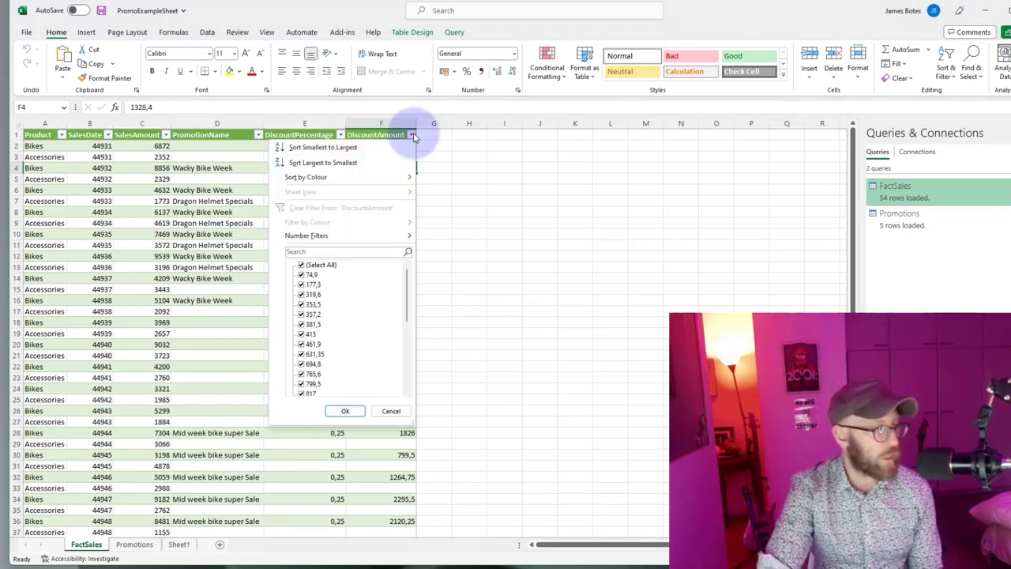
pyautogui.click(475, 163)
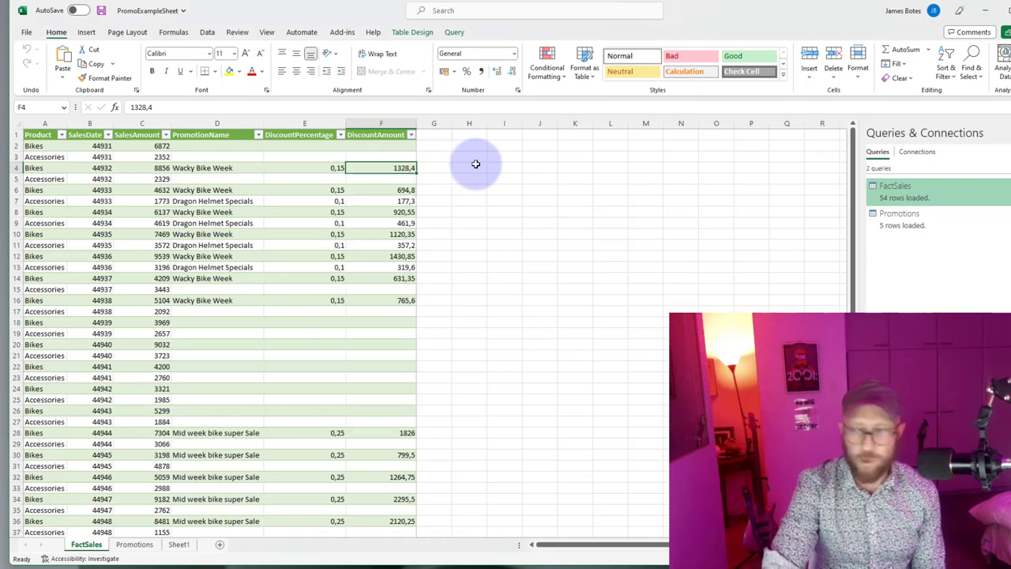